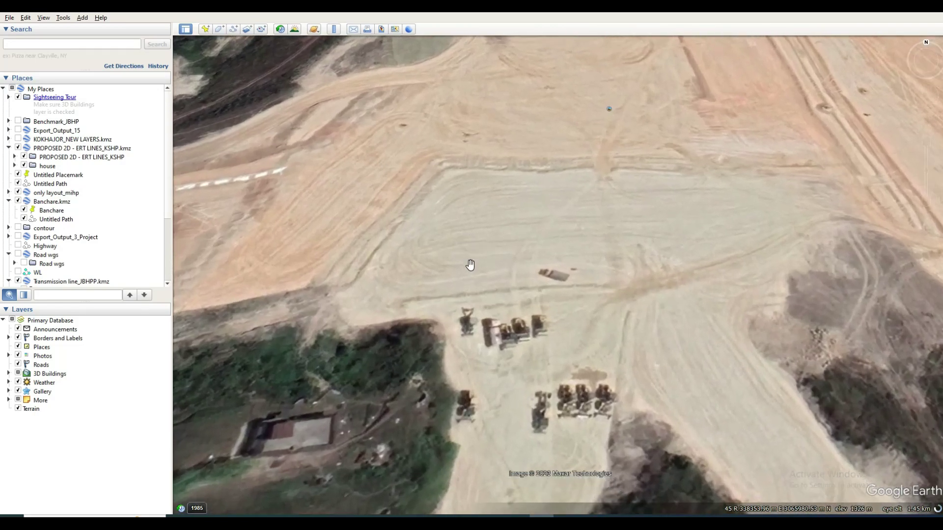
Create a new path named For Points with the roads beside the earthworks area in view
scroll(608, 280, "down", 2)
left_click_drag(467, 287, 575, 360)
scroll(572, 351, "down", 1)
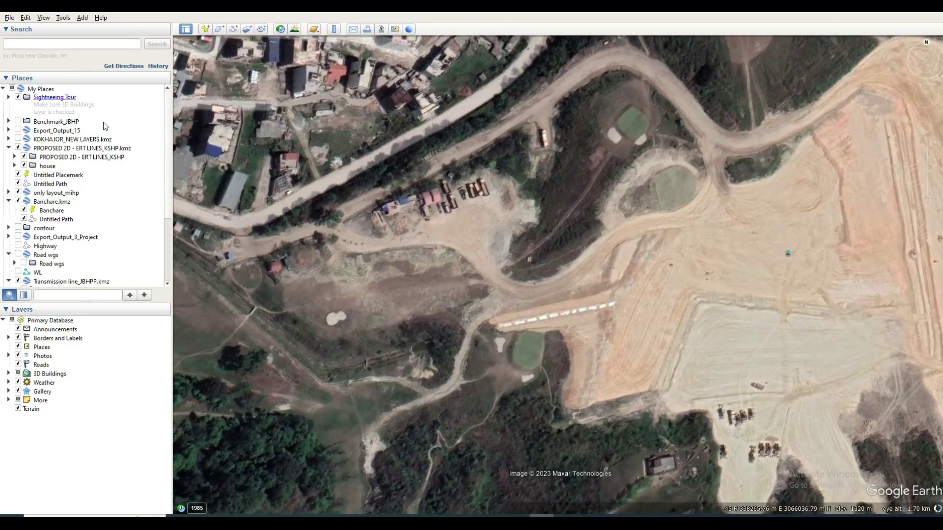
left_click(234, 31)
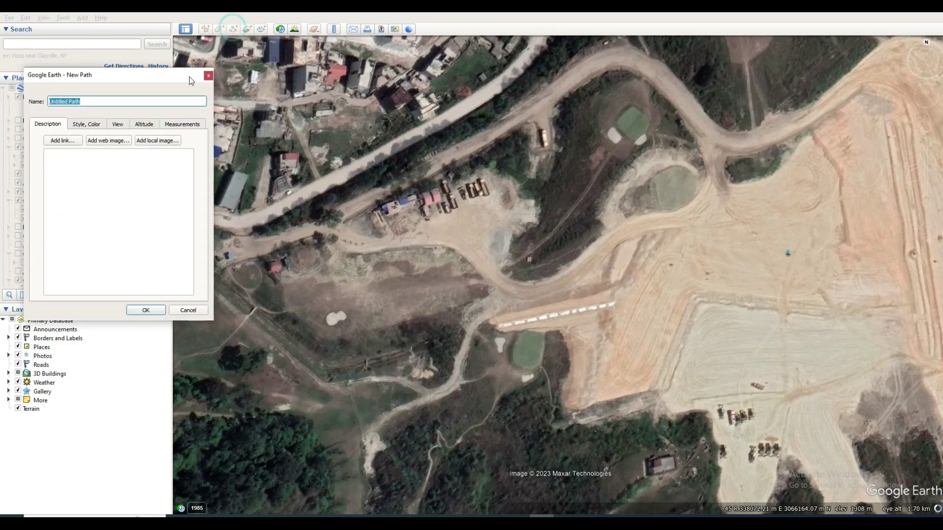
key("BackSpace")
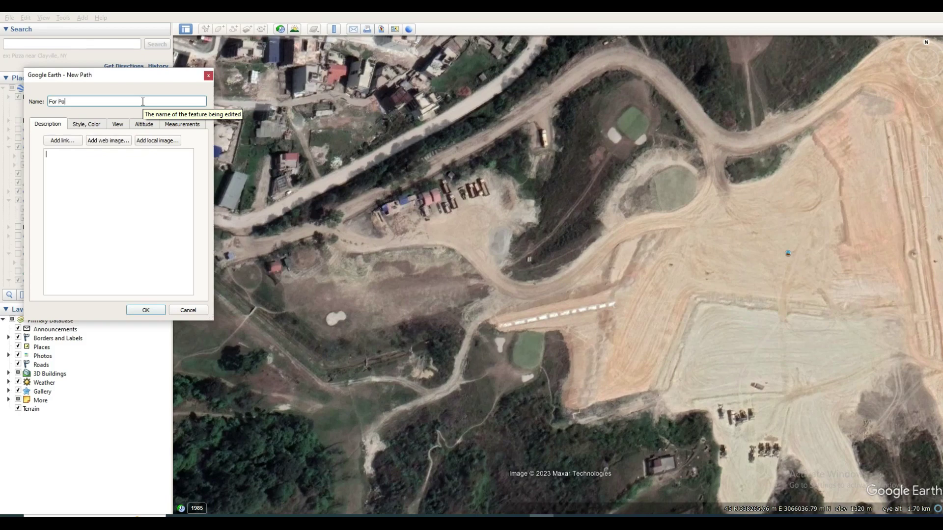
type("For Points")
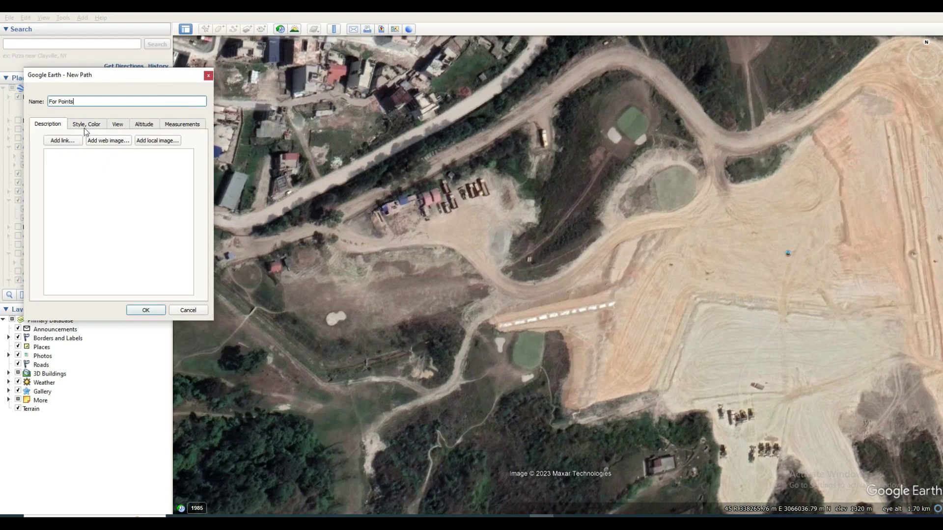
Set the line colour of the For Points path to red
left_click(86, 124)
left_click(73, 156)
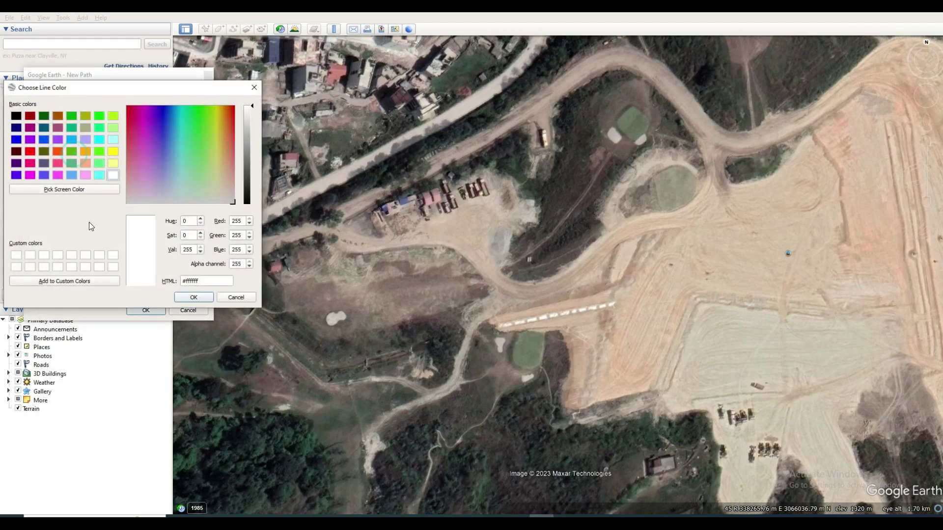
left_click(30, 151)
left_click(194, 297)
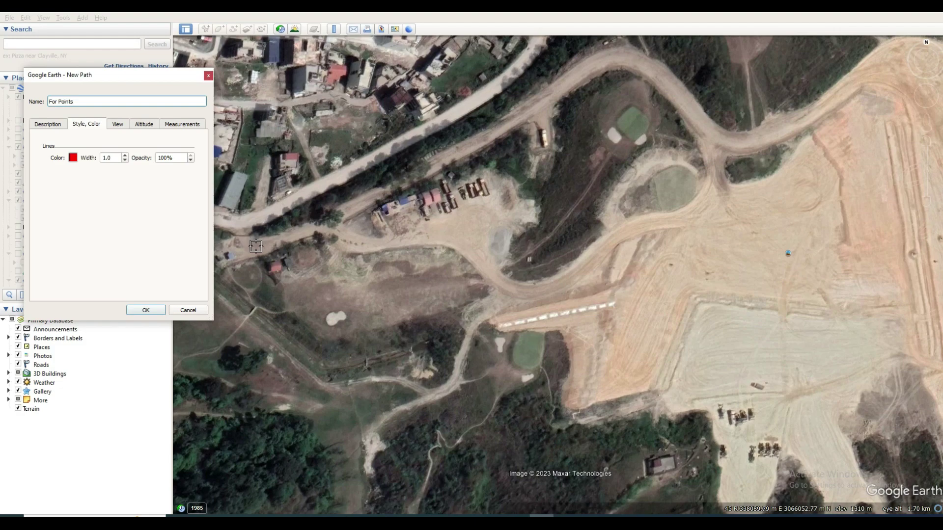
Trace the northern edge of the inner dirt road eastward with path points, around the bend to the earthworks
scroll(249, 236, "up", 3)
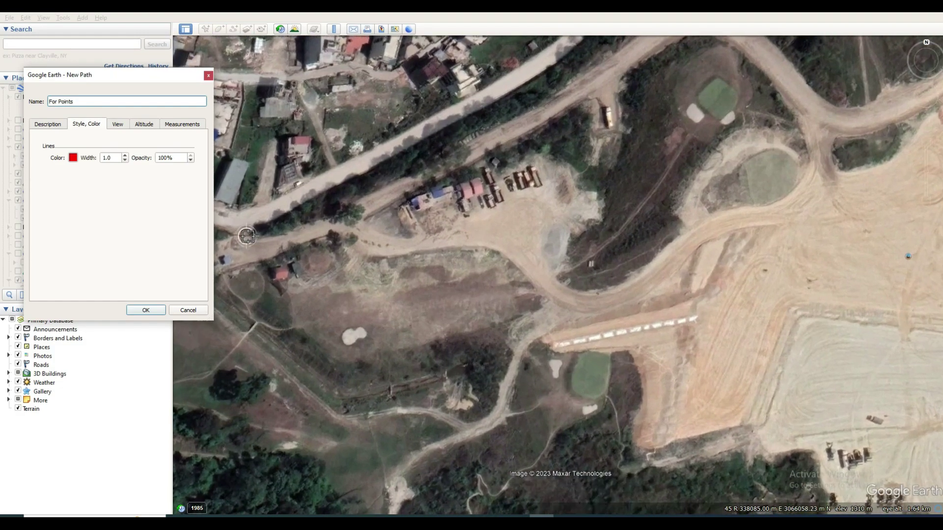
left_click(252, 238)
left_click(278, 238)
left_click(333, 217)
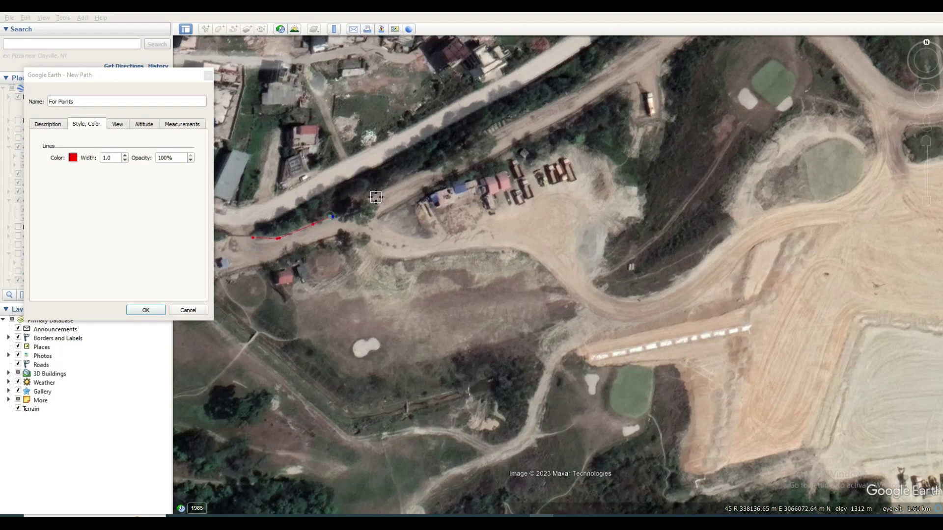
left_click(435, 168)
left_click(509, 127)
left_click(565, 100)
scroll(515, 135, "down", 2)
left_click(515, 138)
left_click(551, 112)
left_click(592, 88)
left_click(616, 89)
left_click(639, 105)
left_click(642, 107)
left_click(669, 130)
left_click(687, 155)
left_click(710, 167)
left_click(789, 134)
left_click(818, 109)
Continue the path back westward along the southern edge of the inner dirt road to its western junction
left_click(793, 155)
left_click(766, 171)
left_click(734, 185)
left_click(707, 187)
left_click(679, 170)
left_click(657, 142)
left_click(636, 124)
left_click(616, 113)
left_click(599, 107)
left_click(566, 122)
left_click(524, 155)
left_click(497, 164)
left_click(456, 190)
scroll(419, 209, "up", 1)
left_click(342, 249)
left_click(277, 277)
key("Left")
left_click(315, 278)
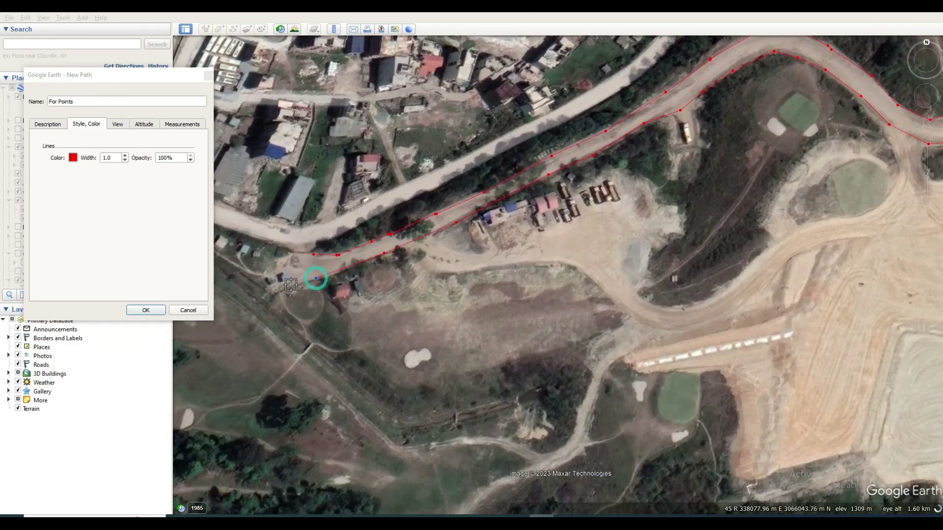
Carry the path onto the upper road beside the houses and trace its northern edge eastward
left_click(279, 243)
left_click(249, 235)
left_click(251, 219)
left_click(293, 229)
left_click(328, 221)
left_click(389, 192)
left_click(436, 171)
left_click(488, 145)
left_click(544, 117)
left_click(605, 81)
left_click(644, 57)
Trace the southern edge of the upper road with path points back westward to the junction
left_click(654, 64)
left_click(614, 92)
left_click(562, 122)
left_click(514, 146)
left_click(472, 168)
left_click(439, 187)
left_click(406, 200)
left_click(370, 218)
left_click(330, 237)
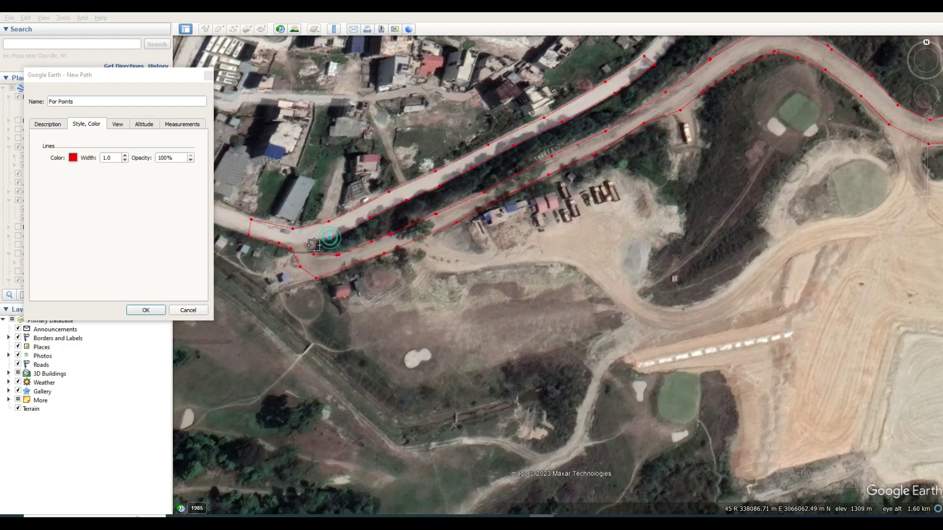
Add path points along the outer southern boundary of the open field and return along a parallel inner line
scroll(314, 250, "up", 2)
scroll(554, 297, "up", 2)
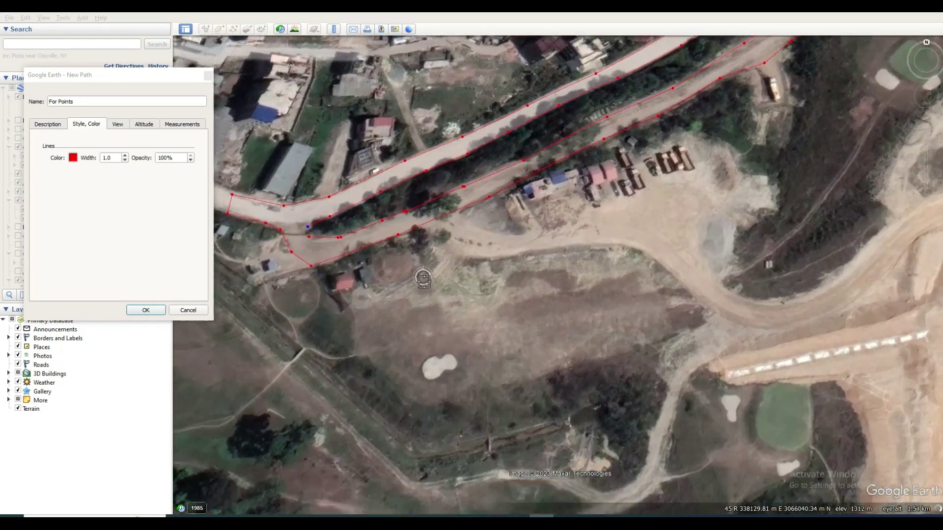
scroll(555, 297, "down", 1)
left_click(303, 297)
left_click(346, 337)
left_click(391, 372)
left_click(426, 404)
left_click(465, 436)
left_click(518, 448)
left_click(698, 382)
left_click(745, 354)
left_click(616, 363)
left_click(571, 380)
left_click(518, 402)
left_click(460, 394)
left_click(420, 366)
Run the path along the field's northern edge and zigzag it across the field's interior
left_click(355, 284)
left_click(436, 267)
left_click(456, 250)
left_click(540, 257)
left_click(626, 250)
left_click(742, 277)
left_click(621, 316)
left_click(436, 325)
left_click(526, 365)
left_click(585, 352)
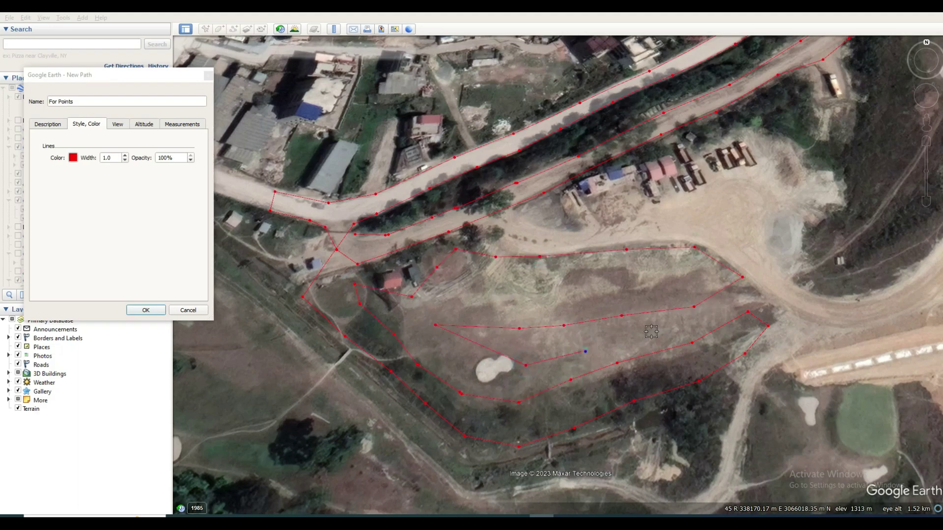
Extend the path with points across the western part of the bare yard beside the buildings
scroll(469, 300, "up", 3)
left_click(462, 268)
left_click(515, 303)
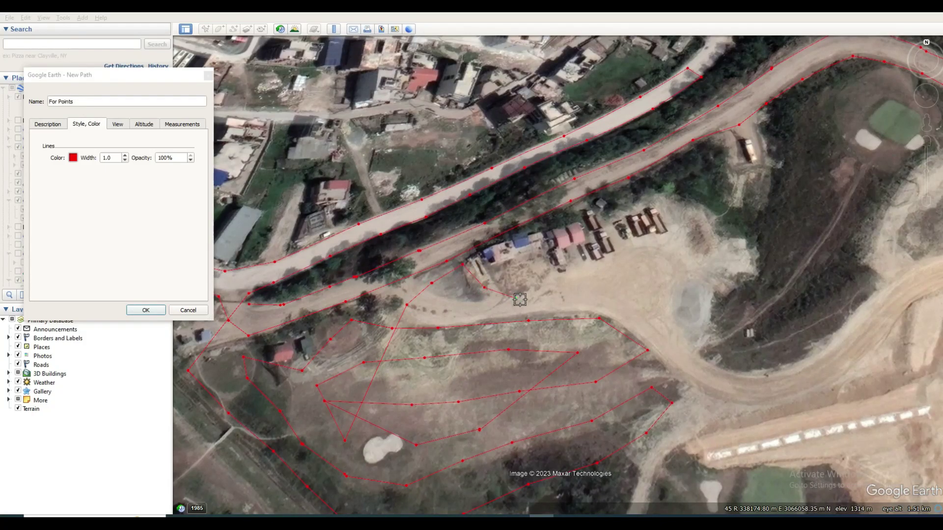
left_click(555, 312)
left_click(509, 276)
left_click(535, 255)
Trace path points through the truck yard and along the inner edge of the dirt road loop around the green
mouse_move(660, 175)
left_mouse_down()
mouse_move(730, 154)
mouse_move(615, 280)
mouse_move(670, 337)
mouse_move(835, 340)
left_mouse_up()
mouse_move(536, 486)
left_mouse_down()
mouse_move(749, 360)
mouse_move(874, 261)
left_mouse_up()
left_click_drag(801, 187, 648, 167)
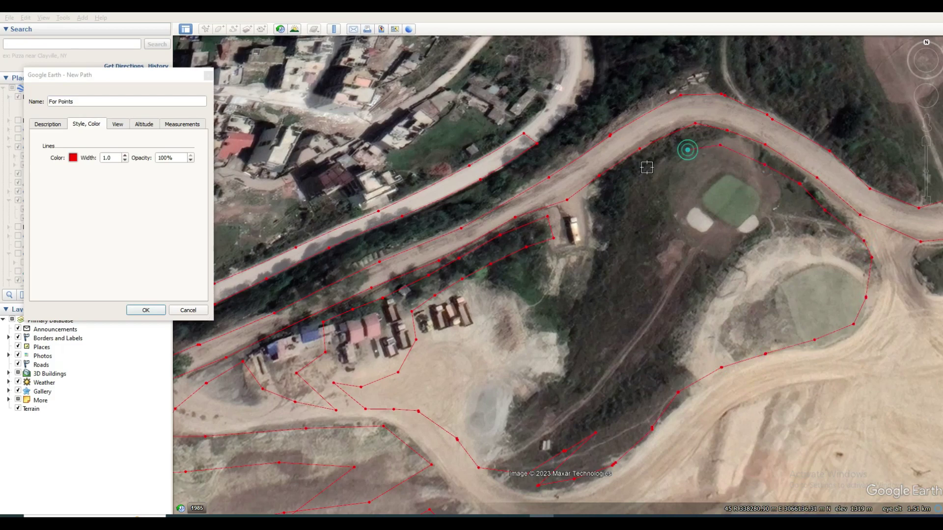
Fill the wooded slope and the golf green inside the road loop with rows of path points
left_click_drag(516, 440, 599, 327)
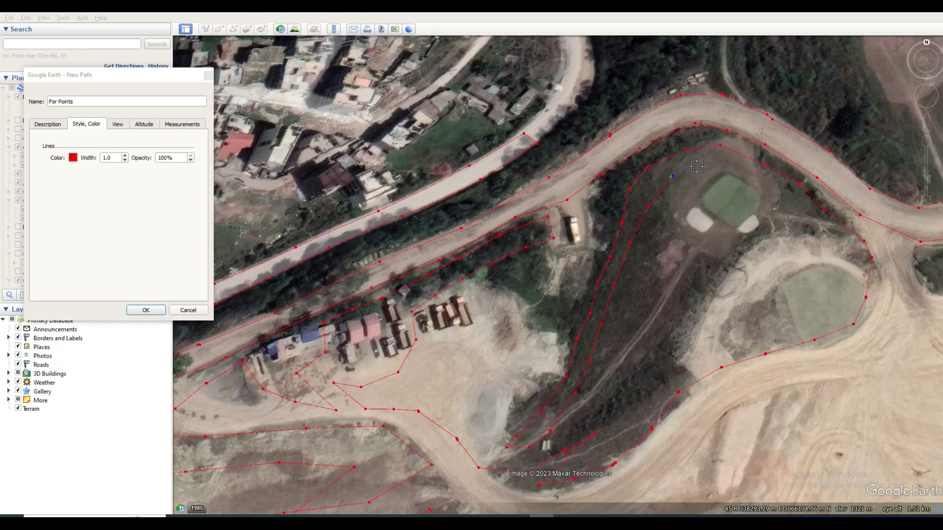
left_click_drag(718, 189, 811, 256)
left_click_drag(715, 316, 745, 290)
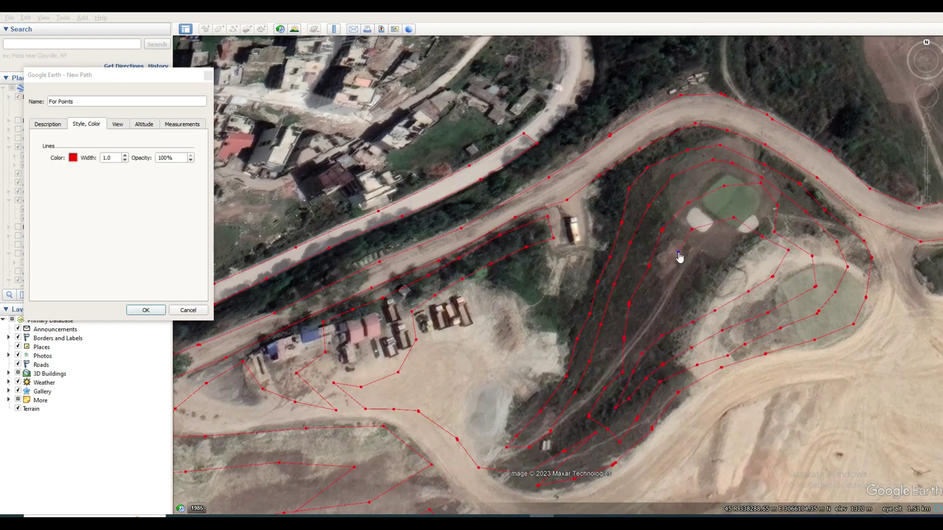
Add path points around the lone parked truck and the adjoining northeastern edge of the yard
scroll(625, 225, "up", 1)
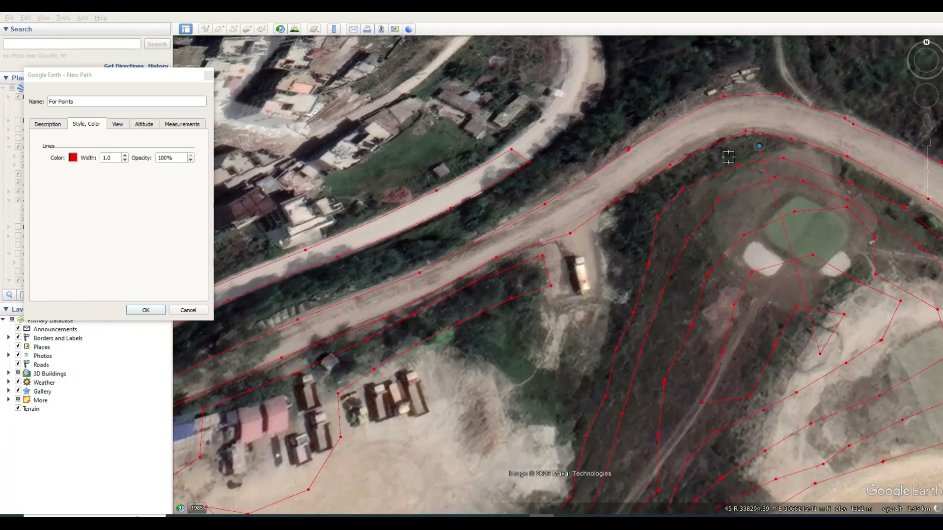
mouse_move(570, 430)
left_mouse_down()
mouse_move(562, 316)
mouse_move(591, 277)
mouse_move(573, 371)
mouse_move(442, 349)
mouse_move(503, 396)
left_mouse_up()
scroll(503, 395, "down", 3)
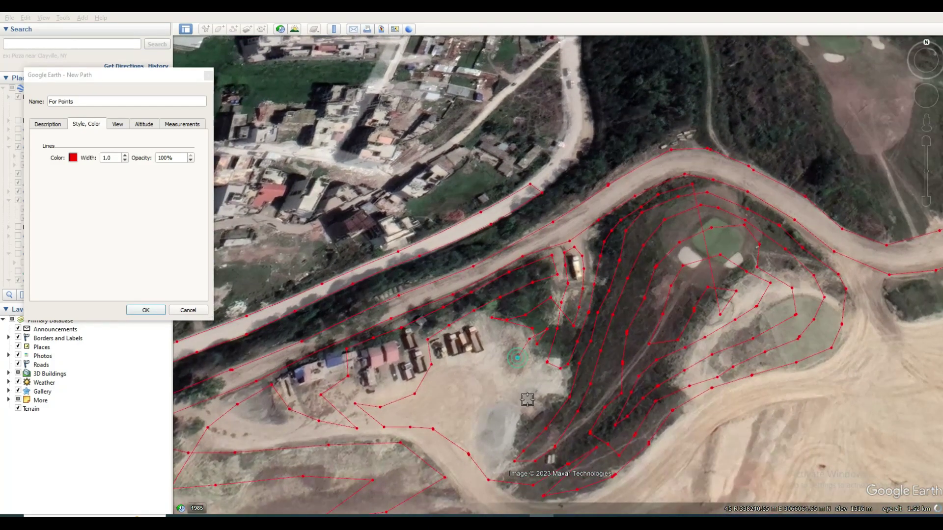
Cover the golf-course hill north of the dirt road with path points and trace the outer road around the forest
scroll(564, 314, "up", 3)
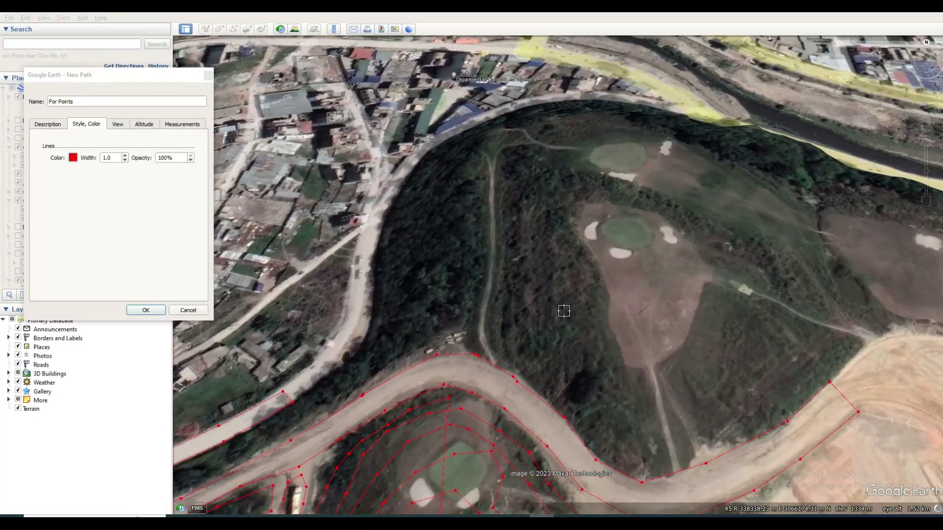
scroll(562, 309, "down", 3)
mouse_move(718, 352)
left_mouse_down()
mouse_move(871, 265)
mouse_move(838, 217)
mouse_move(851, 246)
left_mouse_up()
mouse_move(791, 314)
left_mouse_down()
mouse_move(836, 246)
mouse_move(629, 146)
left_mouse_up()
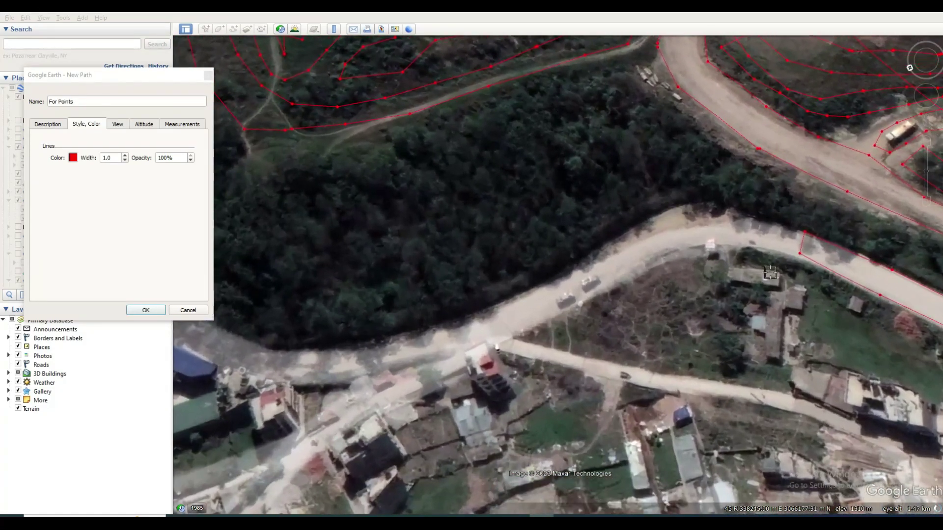
mouse_move(776, 243)
left_mouse_down()
mouse_move(695, 240)
mouse_move(521, 324)
mouse_move(381, 368)
mouse_move(295, 376)
left_mouse_up()
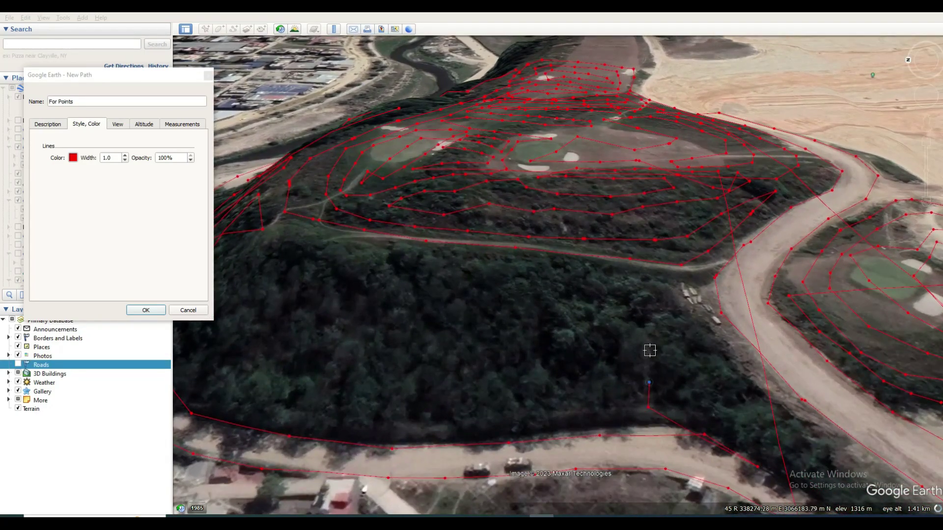
Scatter path points through the forest between the hill and the outer road, and finish the For Points path
left_click(666, 276)
left_click(430, 327)
left_click(545, 341)
left_click(611, 345)
left_click(414, 283)
left_click(349, 308)
left_click(311, 368)
left_click(260, 354)
left_click(398, 422)
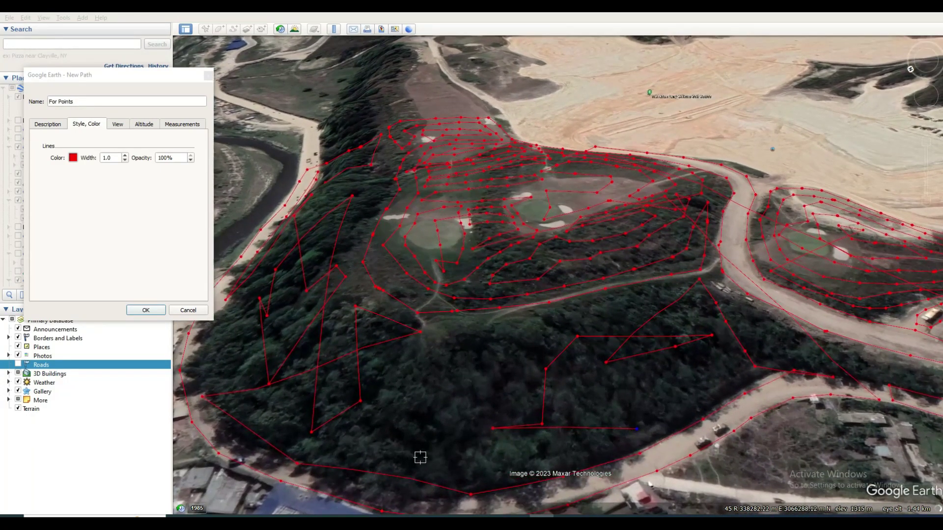
left_click(420, 457)
left_click(459, 389)
left_click(478, 359)
left_click(464, 345)
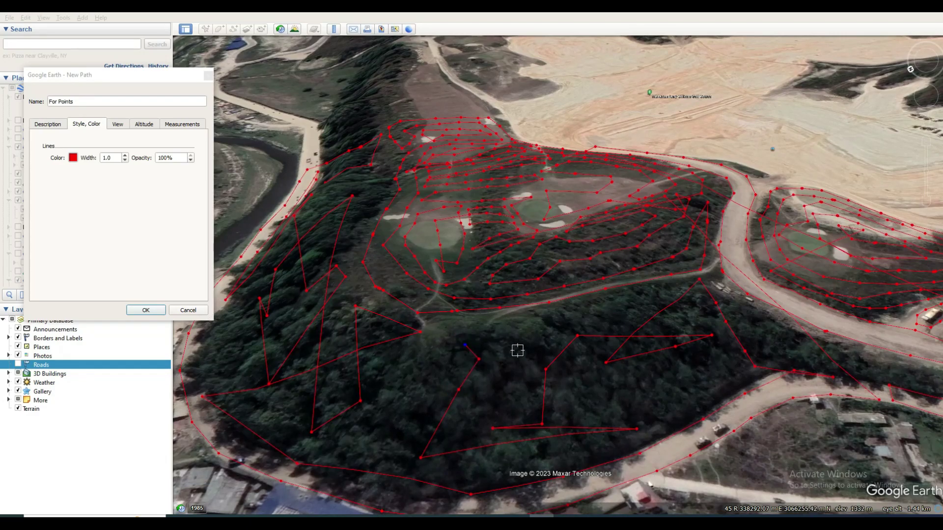
scroll(415, 332, "down", 3)
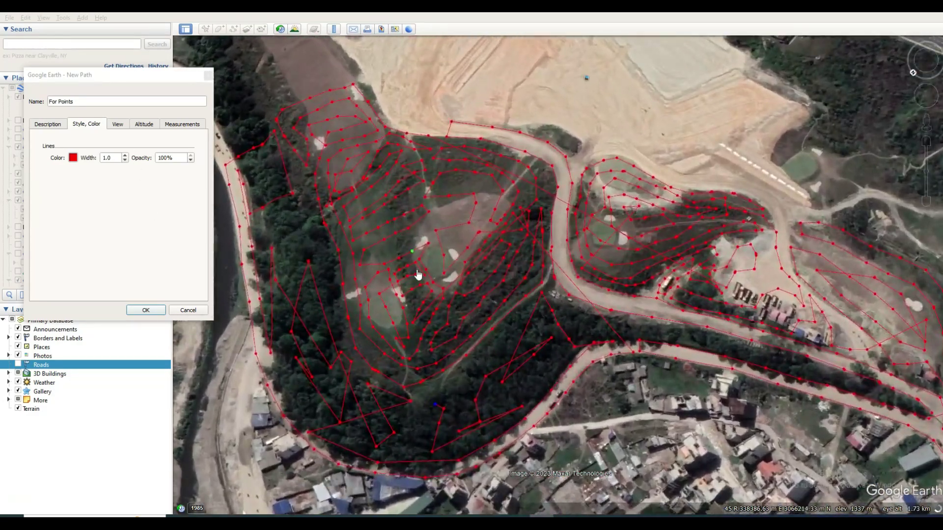
left_click(146, 310)
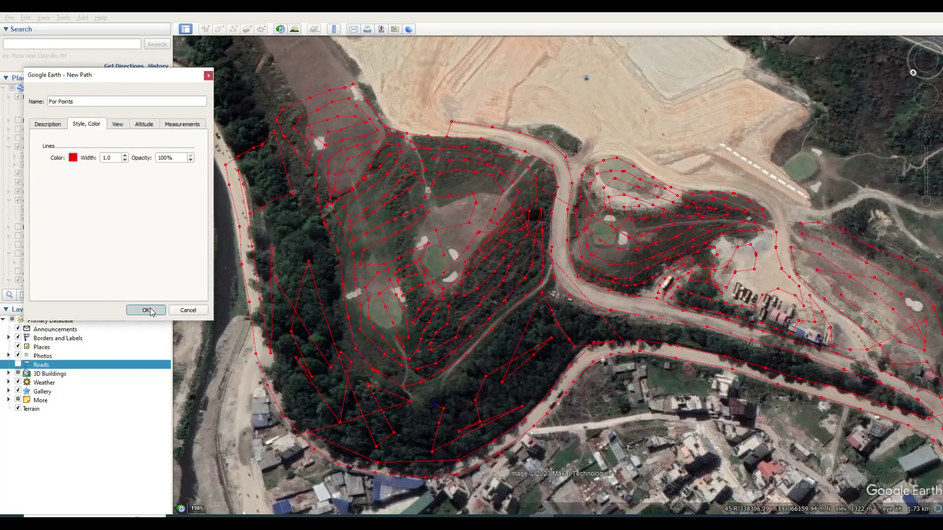
Save the For Points path as For Points.kmz on the My Passport (F:) drive
right_click(58, 285)
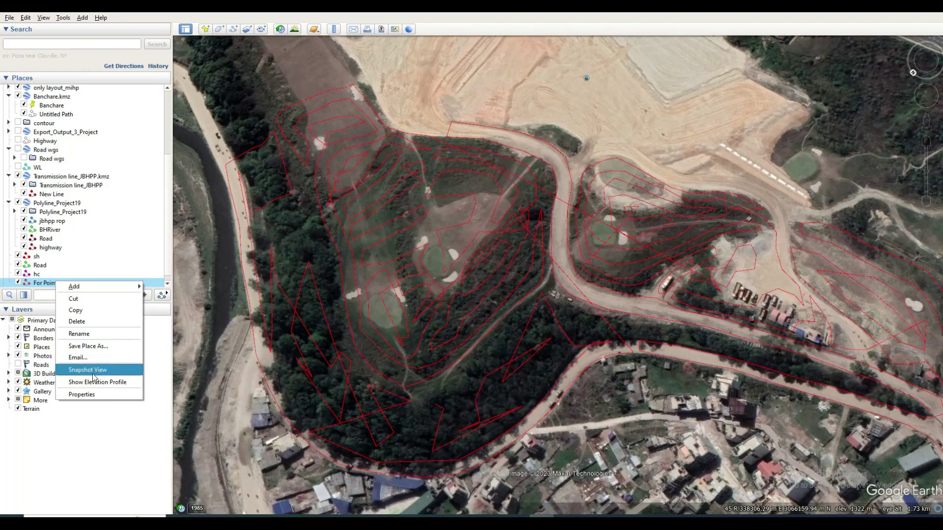
left_click(89, 347)
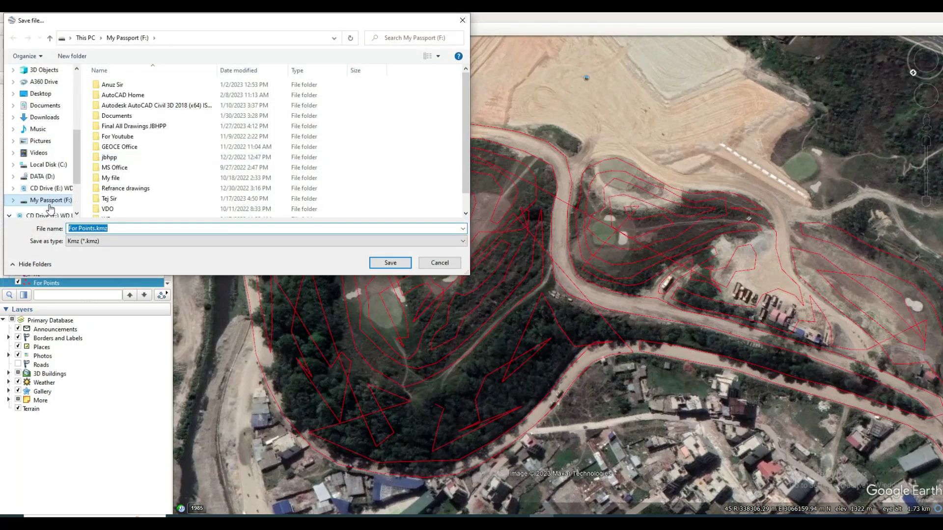
left_click(51, 201)
left_click(373, 262)
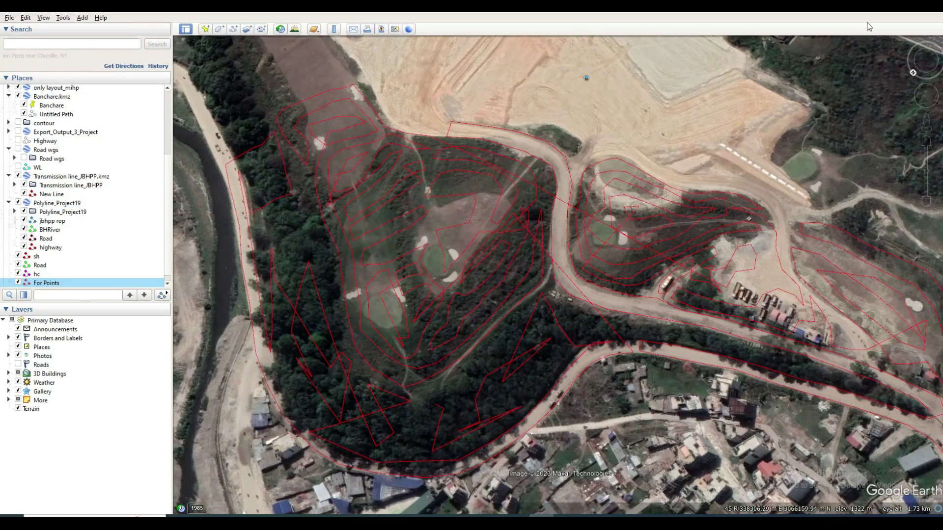
Switch to the browser and use GPS Visualizer's elevation page to convert For Points.kmz from My Passport (F:) to GPX with elevation data
left_click(891, 13)
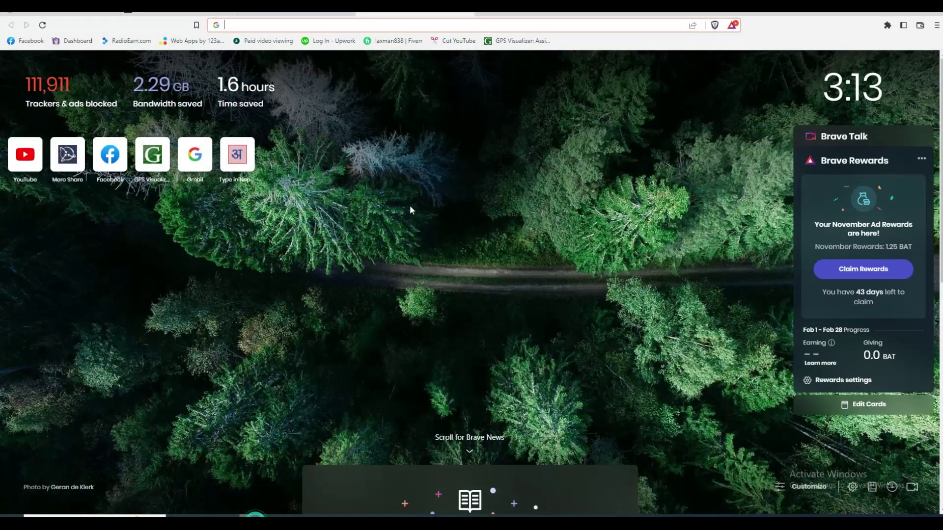
left_click(510, 42)
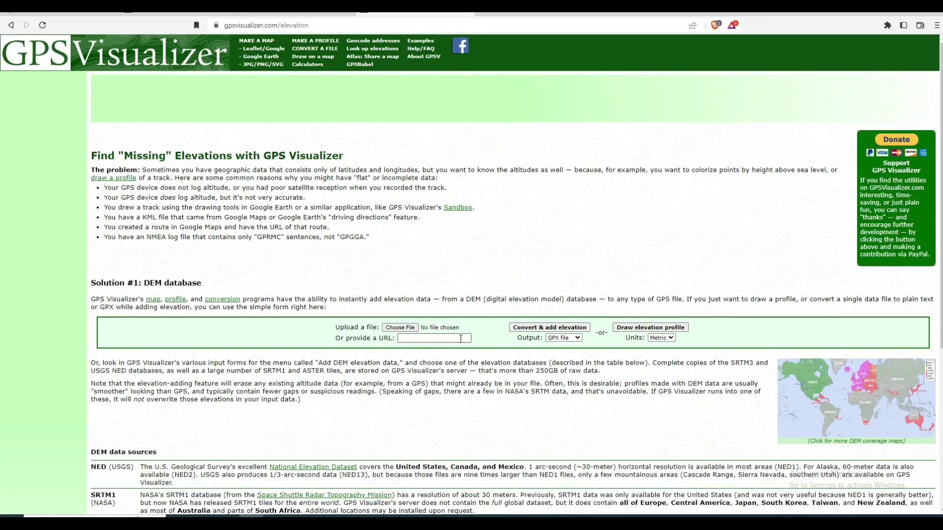
left_click(411, 330)
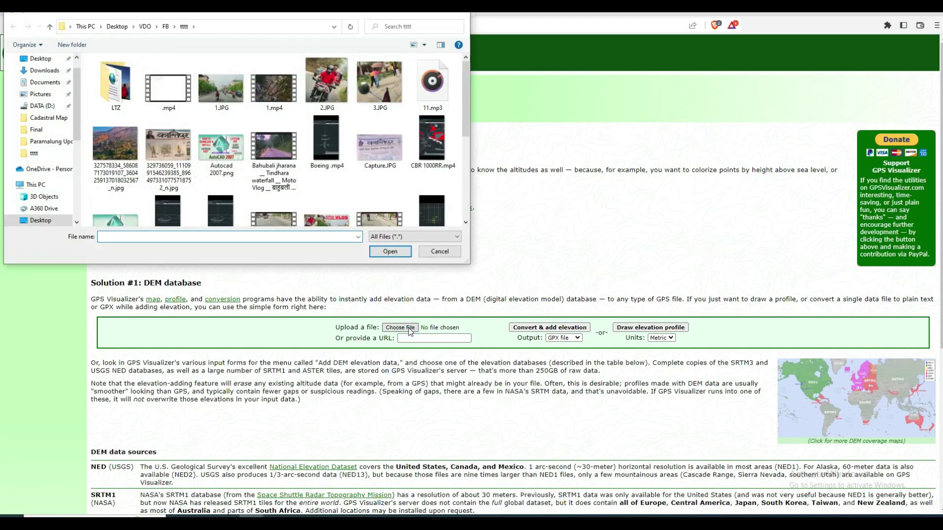
scroll(59, 177, "down", 3)
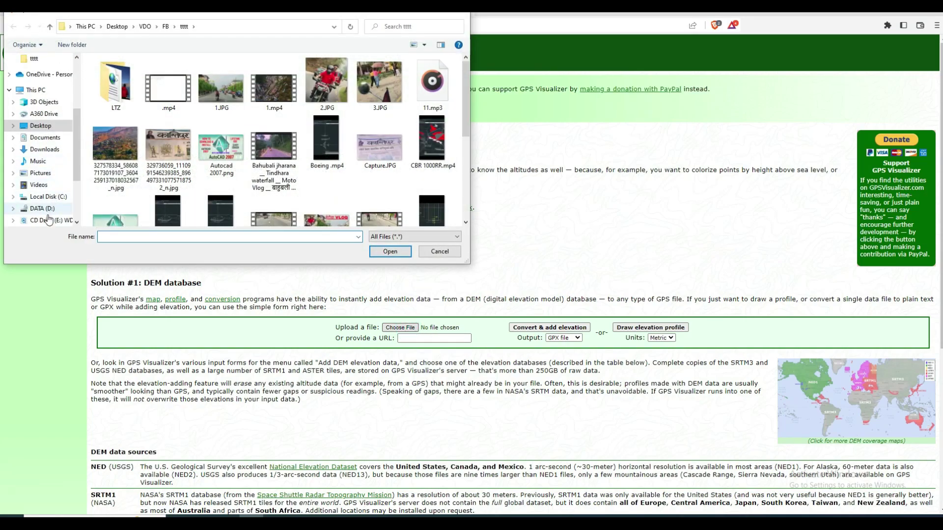
left_click(49, 220)
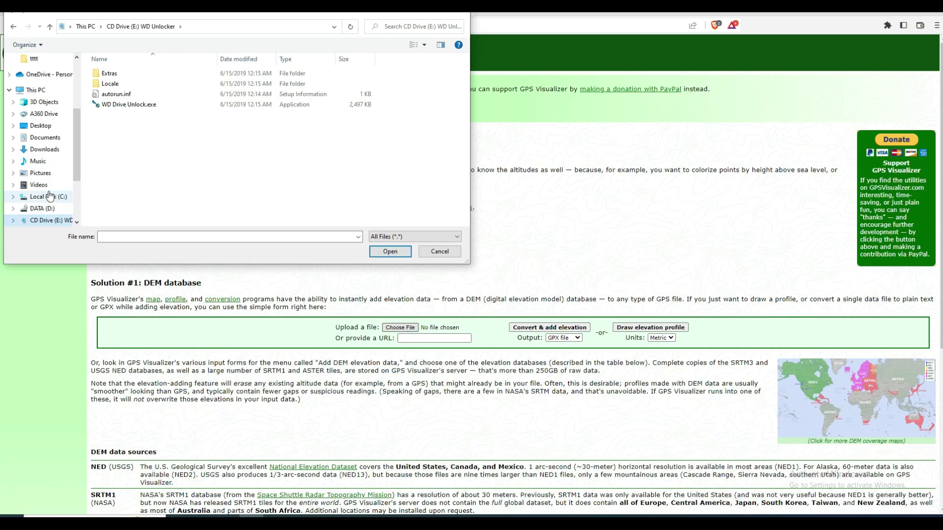
left_click(49, 221)
scroll(152, 182, "down", 3)
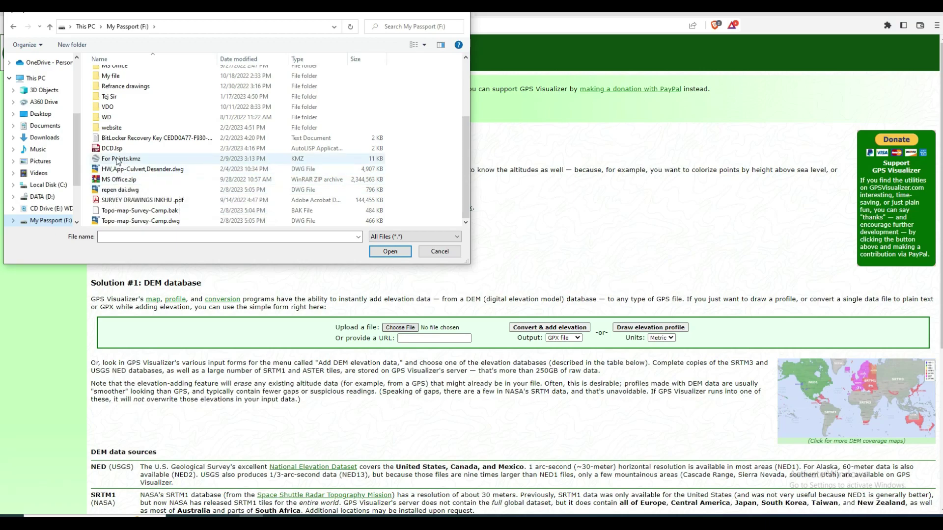
left_click(131, 162)
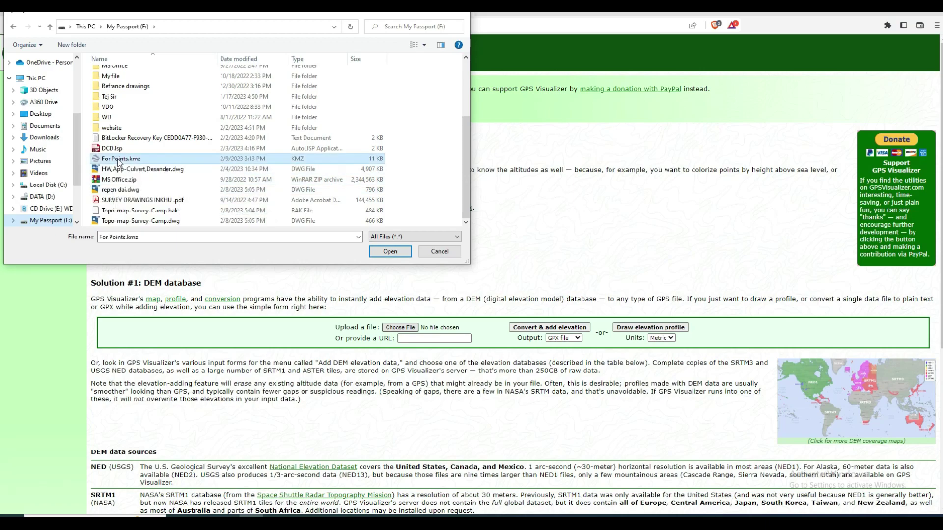
left_click(131, 162)
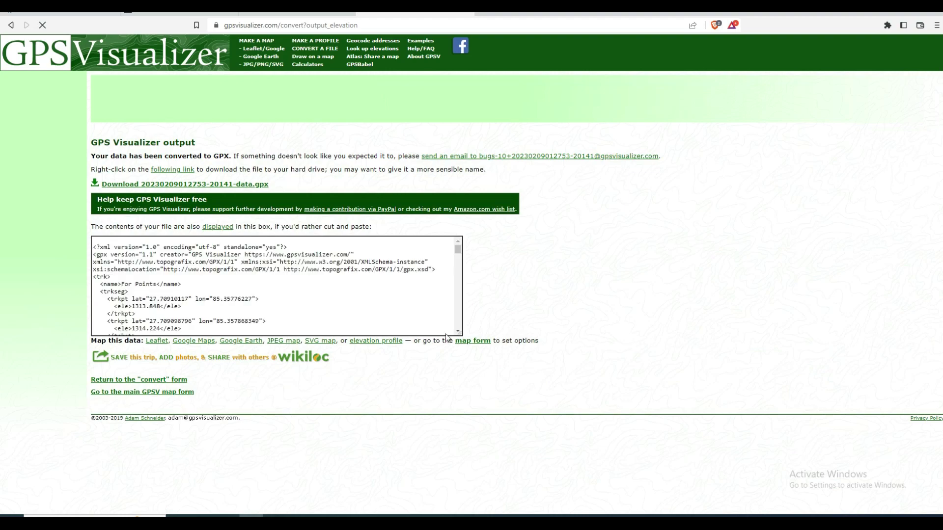
Download the converted GPX file to the My Passport (F:) drive as For Points.gpx
left_click(207, 186)
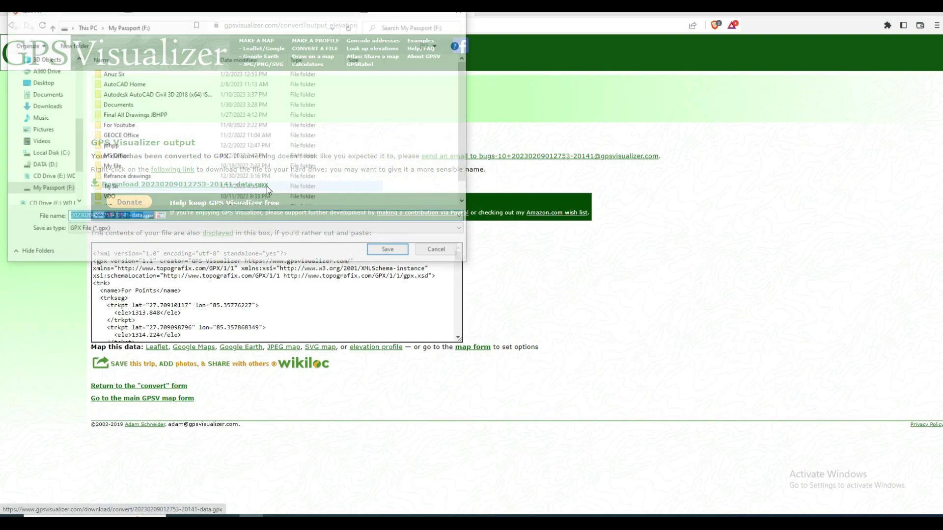
left_click(142, 217)
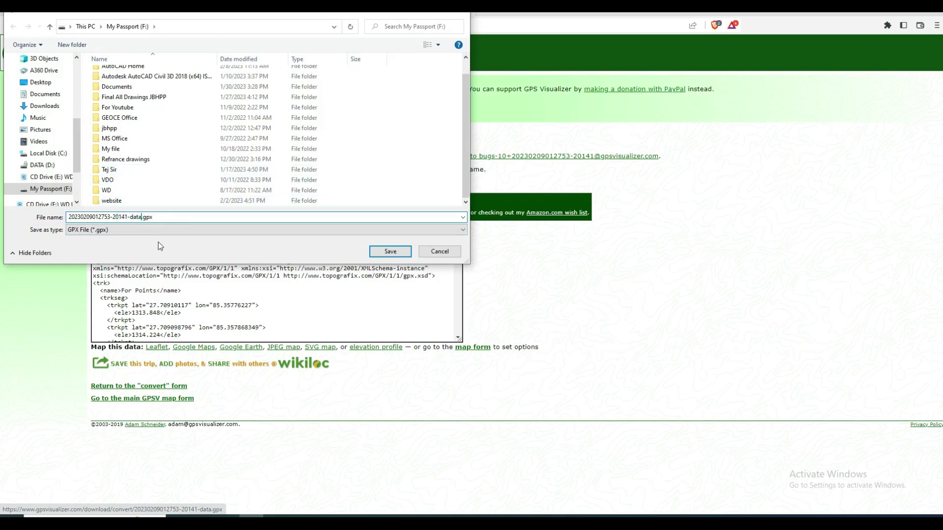
key("BackSpace")
key("BackSpace")
key("BackSpace")
key("BackSpace")
key("BackSpace")
key("BackSpace")
key("BackSpace")
key("BackSpace")
key("BackSpace")
key("BackSpace")
key("BackSpace")
key("BackSpace")
key("BackSpace")
key("BackSpace")
key("BackSpace")
key("BackSpace")
key("BackSpace")
key("BackSpace")
key("BackSpace")
key("BackSpace")
type("For")
left_click(390, 251)
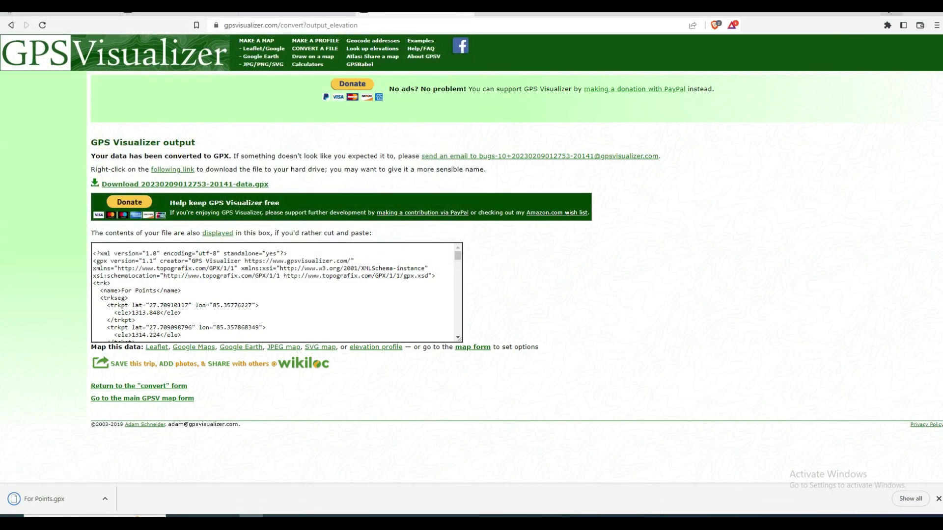
Switch to ArcMap, dismiss the Getting Started dialog and open the GPX To Features conversion tool
key("super+d")
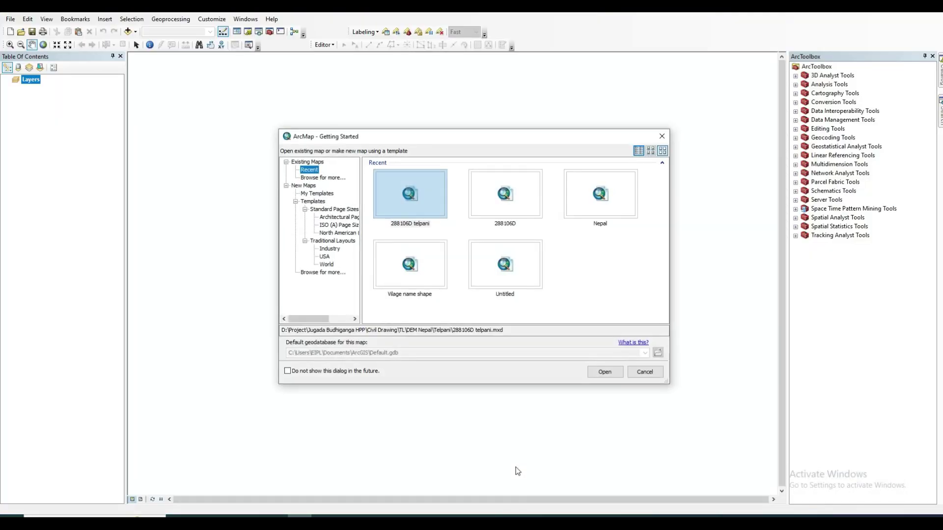
left_click(641, 376)
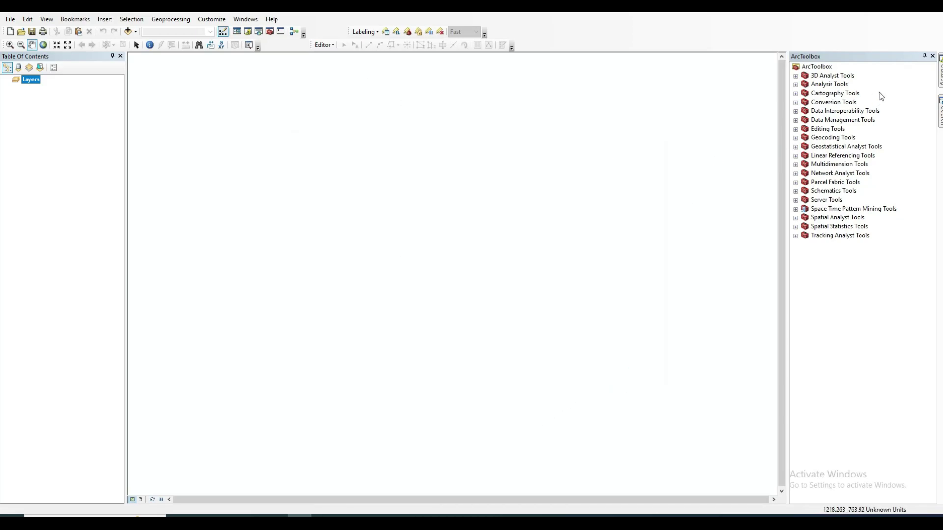
left_click(796, 102)
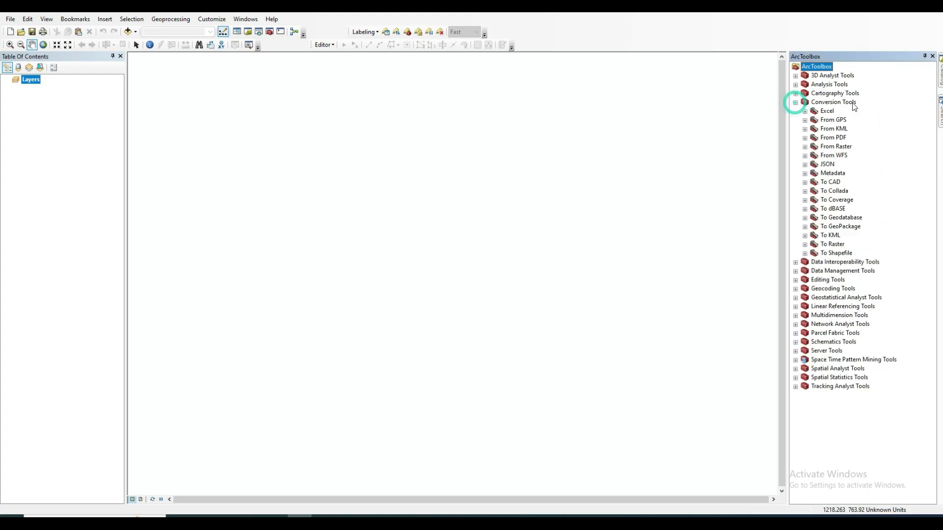
left_click(805, 121)
left_click(844, 129)
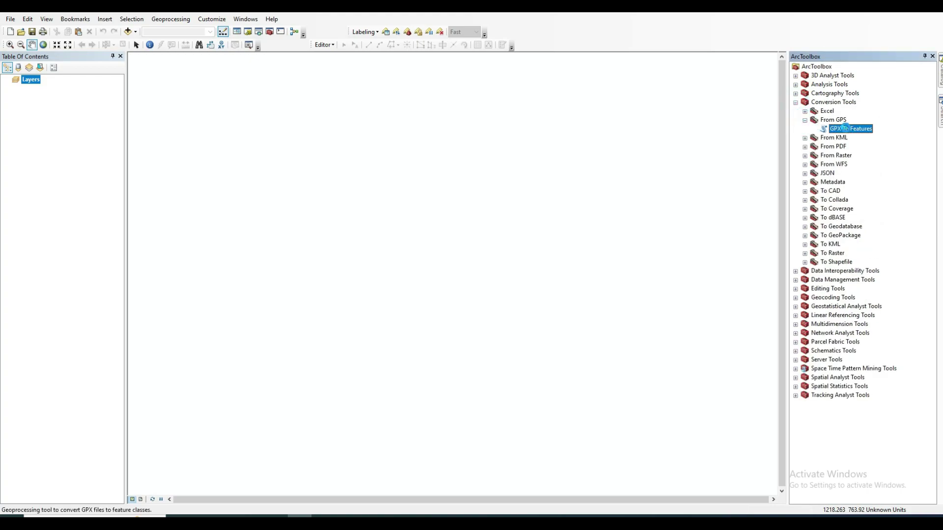
double_click(844, 128)
Convert For Points.gpx from the My Passport (F:) drive to point features, using the default output feature class
left_click(659, 114)
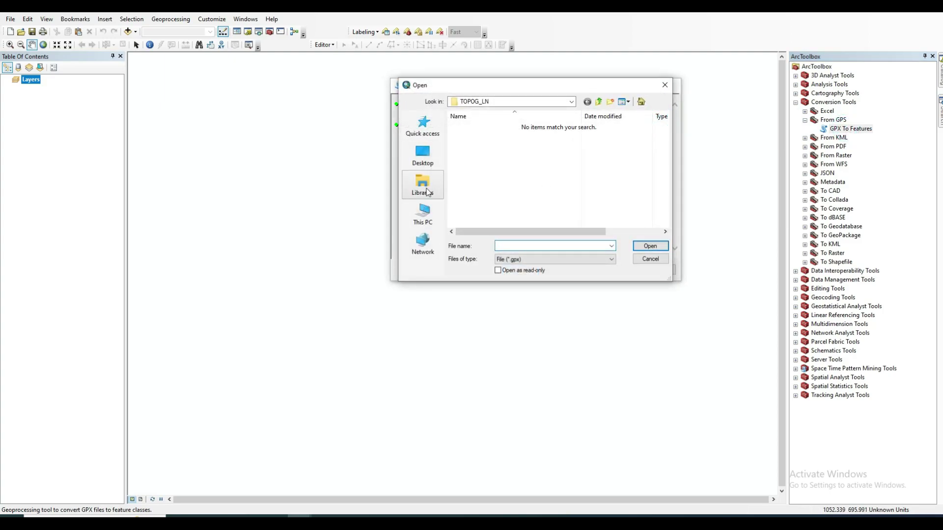
left_click(423, 214)
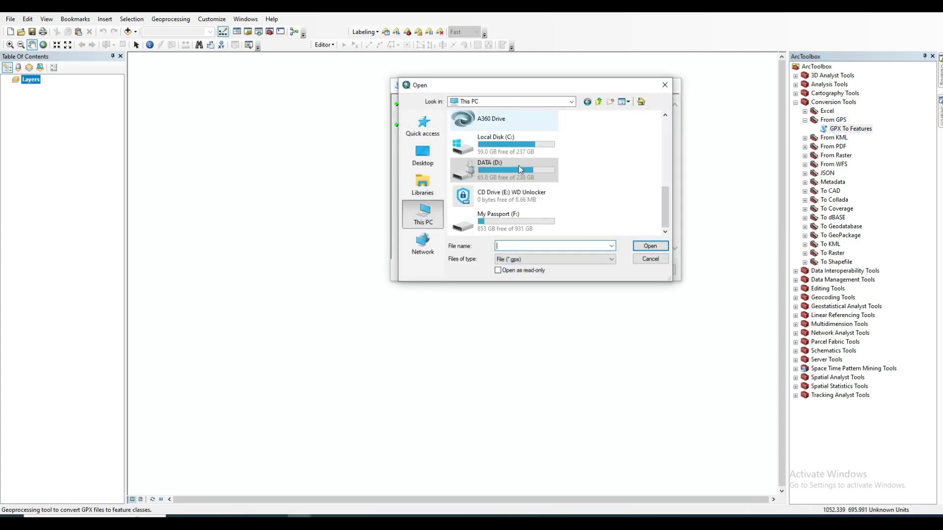
double_click(496, 218)
scroll(486, 208, "down", 2)
scroll(485, 208, "up", 2)
scroll(485, 209, "down", 2)
left_click(478, 220)
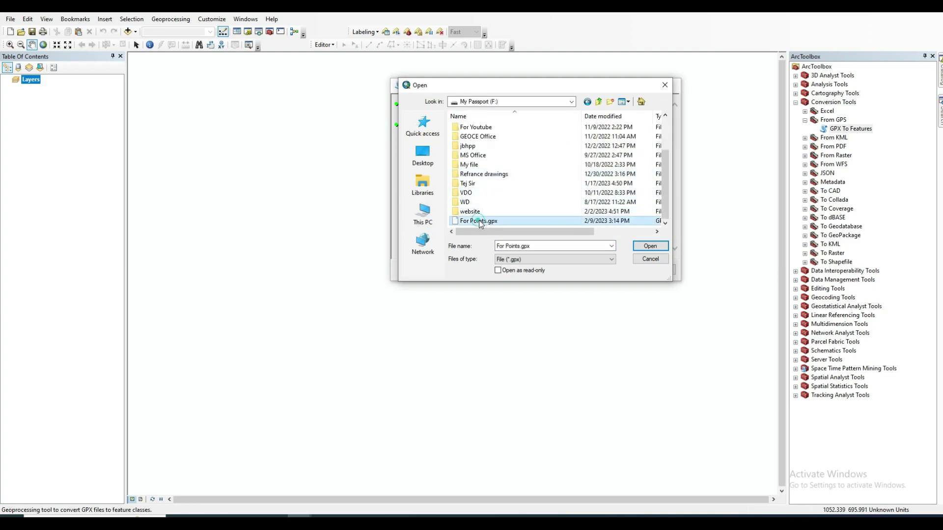
left_click(647, 245)
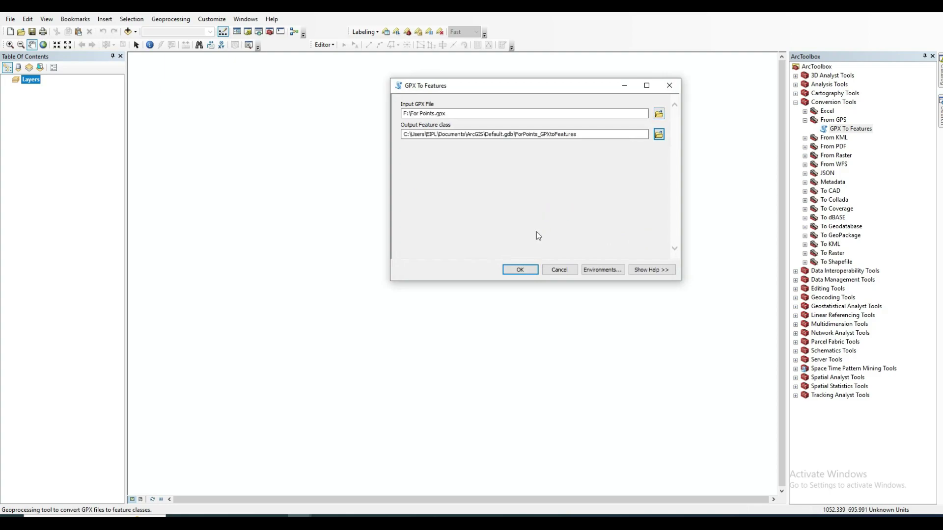
left_click(521, 269)
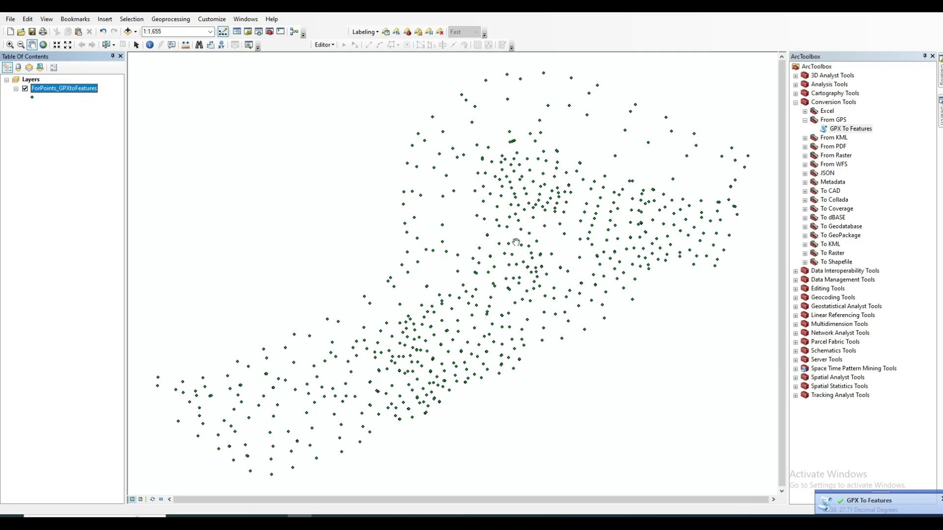
Check the coordinate system of the data frame and its layer in the Data Frame Properties
right_click(561, 333)
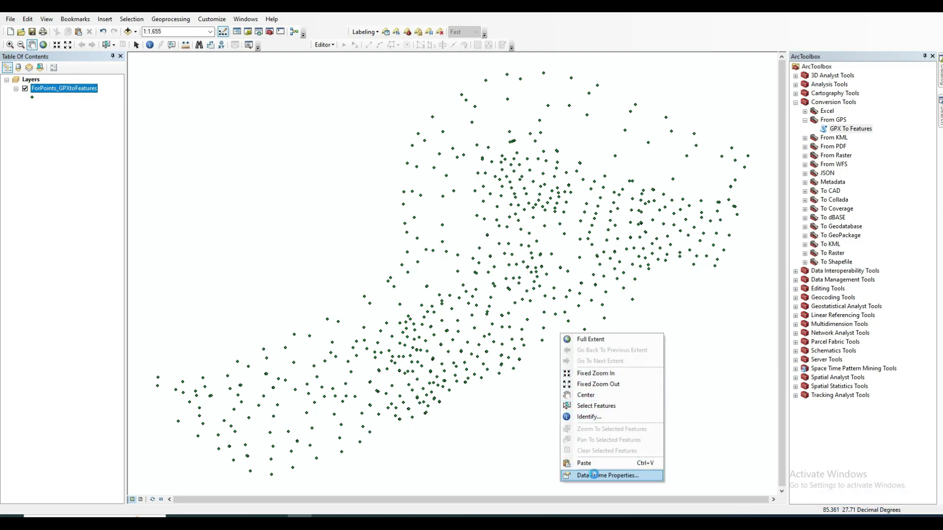
left_click(593, 475)
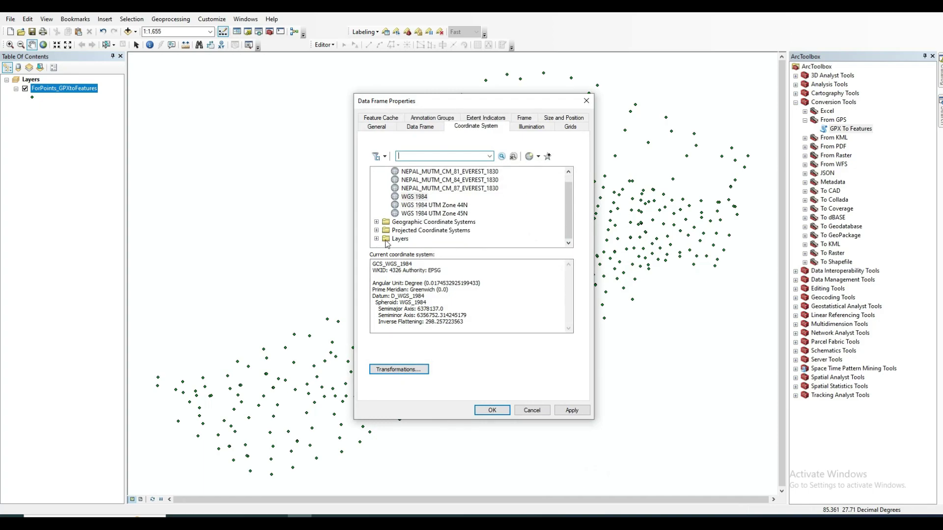
left_click(377, 238)
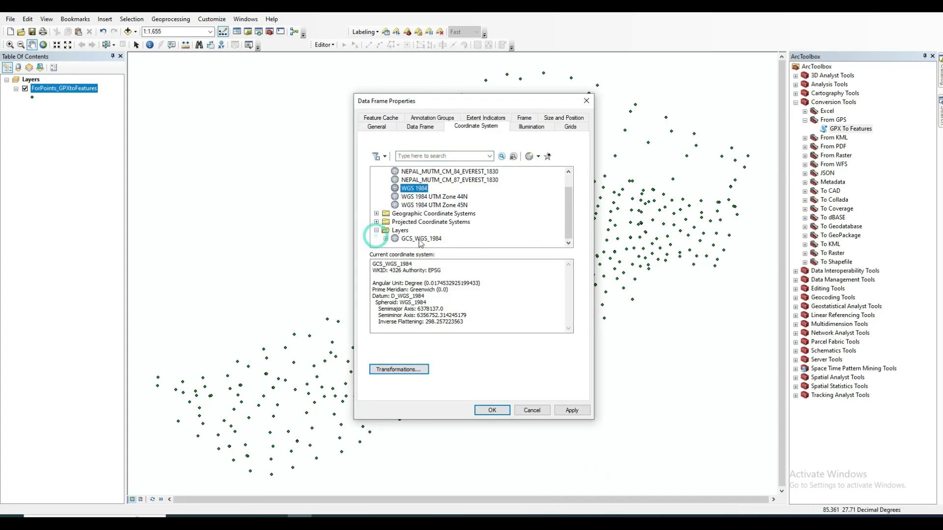
left_click(419, 239)
left_click(533, 411)
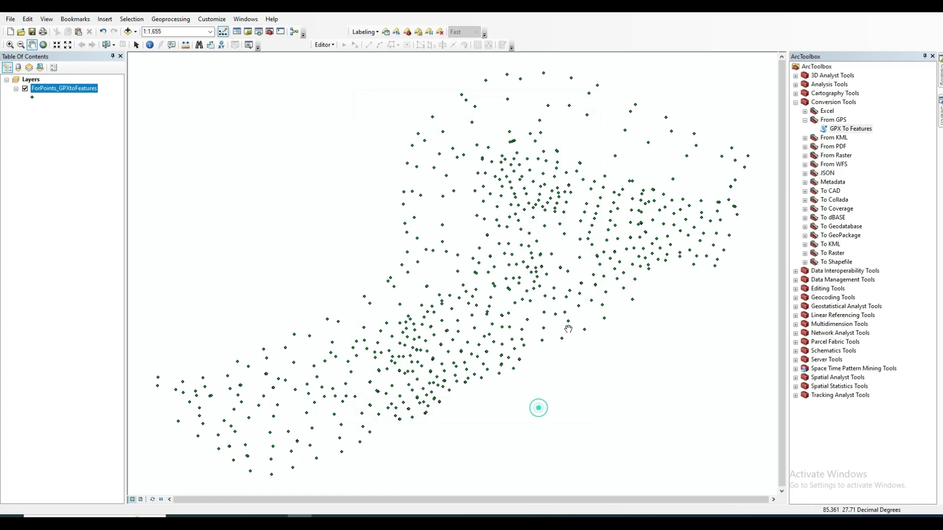
Run the Define Projection tool from Data Management Tools on the ForPoints_GPXtoFeatures layer
left_click(796, 102)
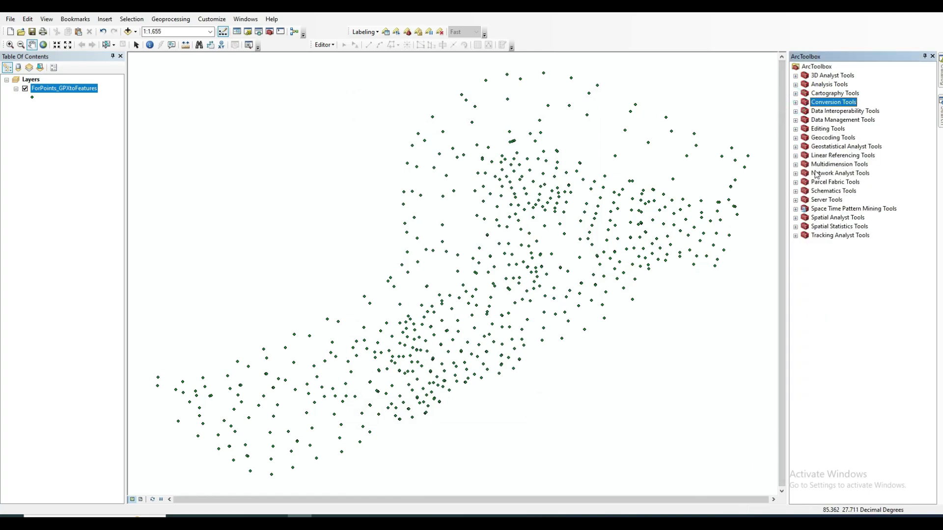
left_click(796, 120)
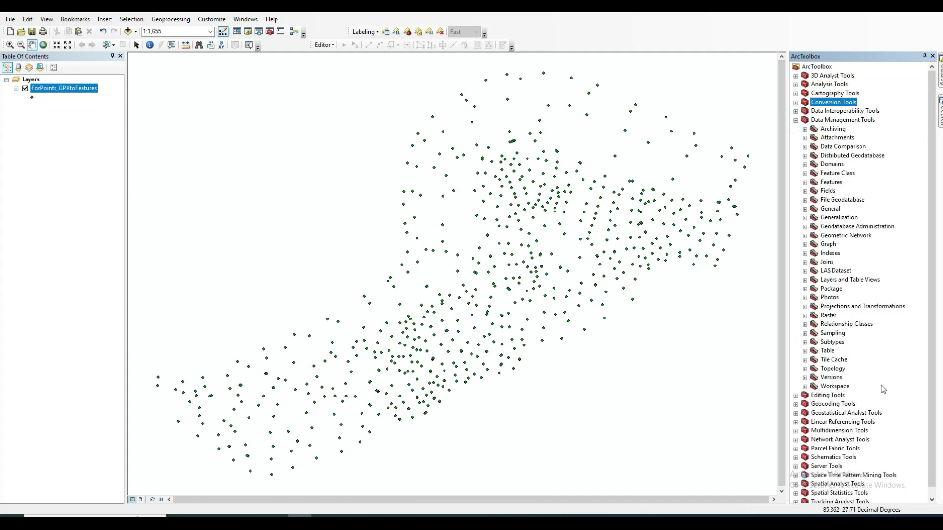
left_click(804, 306)
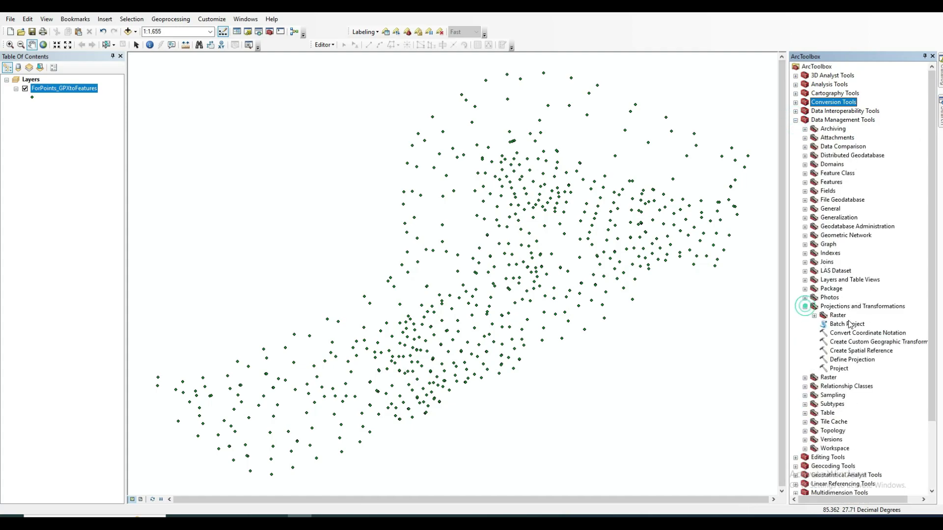
left_click(843, 361)
double_click(843, 361)
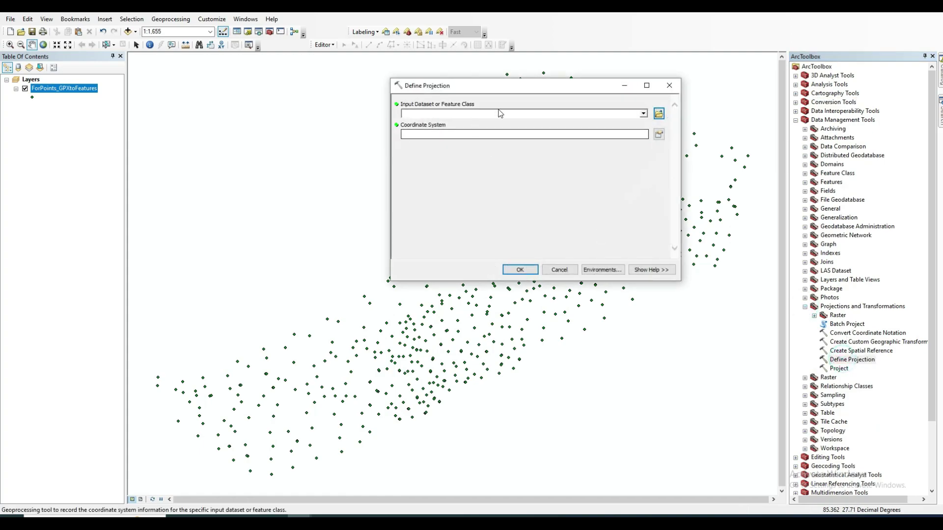
left_click(643, 113)
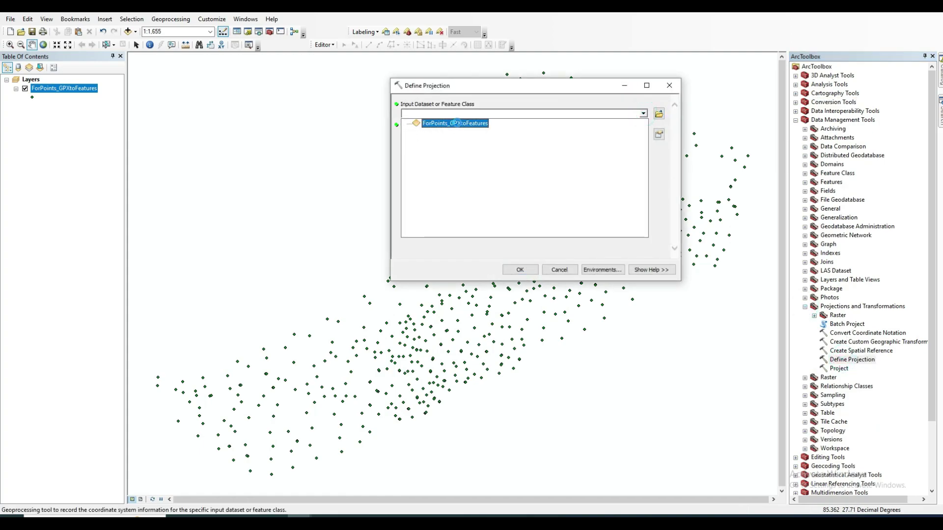
left_click(456, 123)
left_click(520, 270)
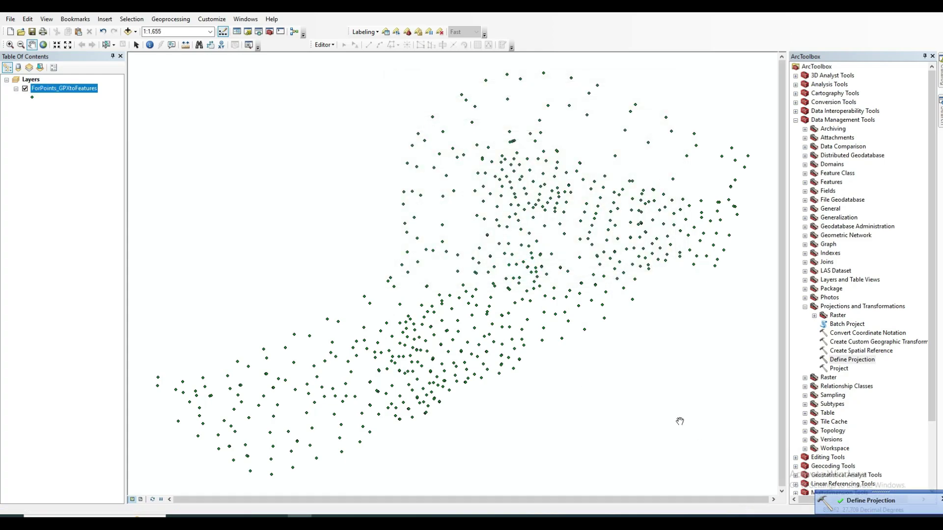
Set up the Project tool for ForPoints_GPXtoFeatures with NEPAL_MUTM_CM_84_EVEREST_1830 as the output coordinate system
double_click(838, 368)
left_click(643, 113)
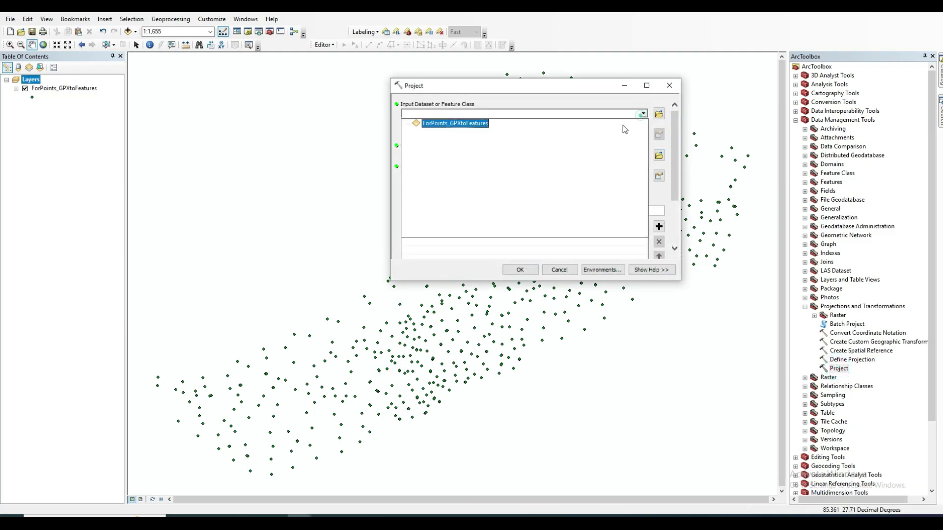
left_click(466, 123)
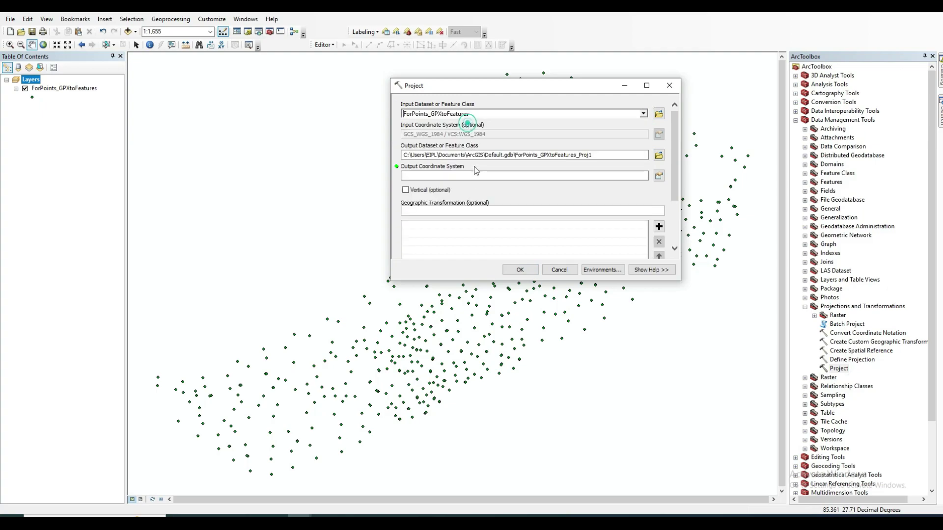
left_click(659, 174)
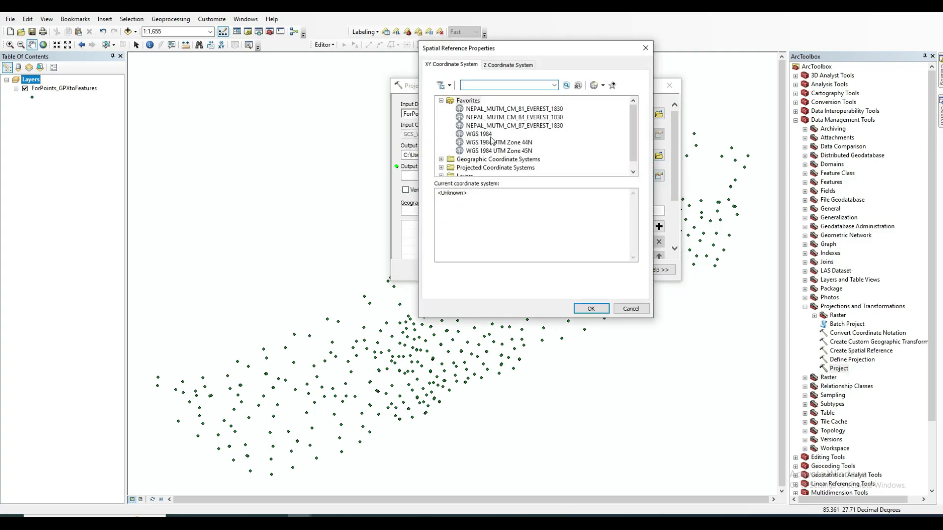
left_click(506, 118)
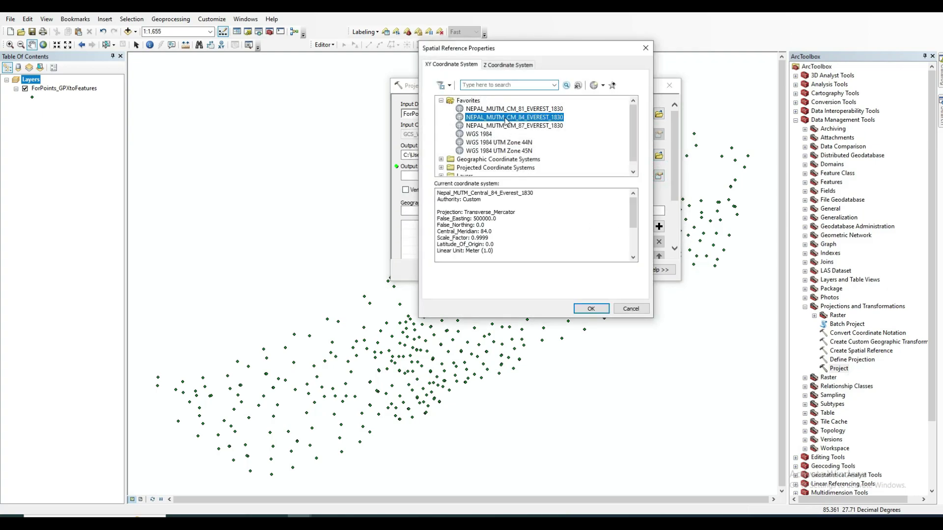
left_click(599, 313)
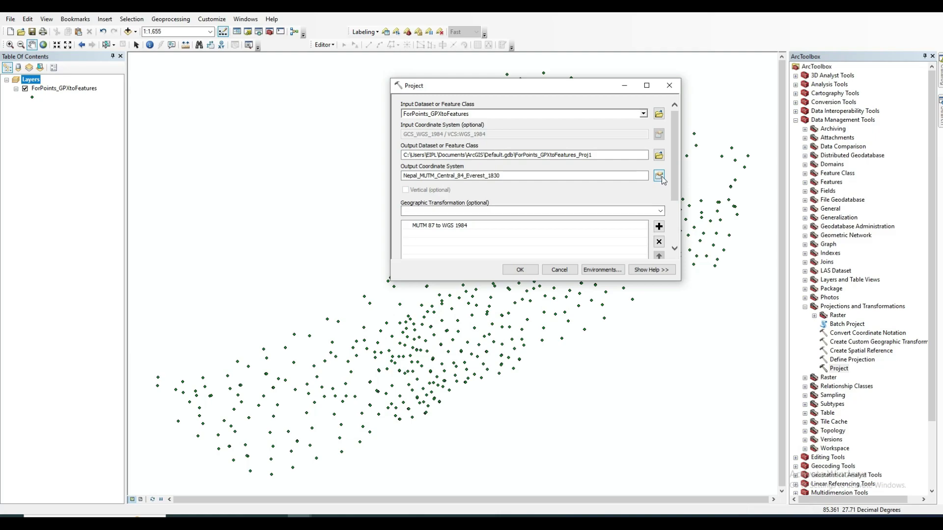
Use WGS to MUTM as the geographic transformation, remove MUTM 87 to WGS 1984, and run the projection
left_click(660, 211)
left_click(476, 227)
left_click(443, 236)
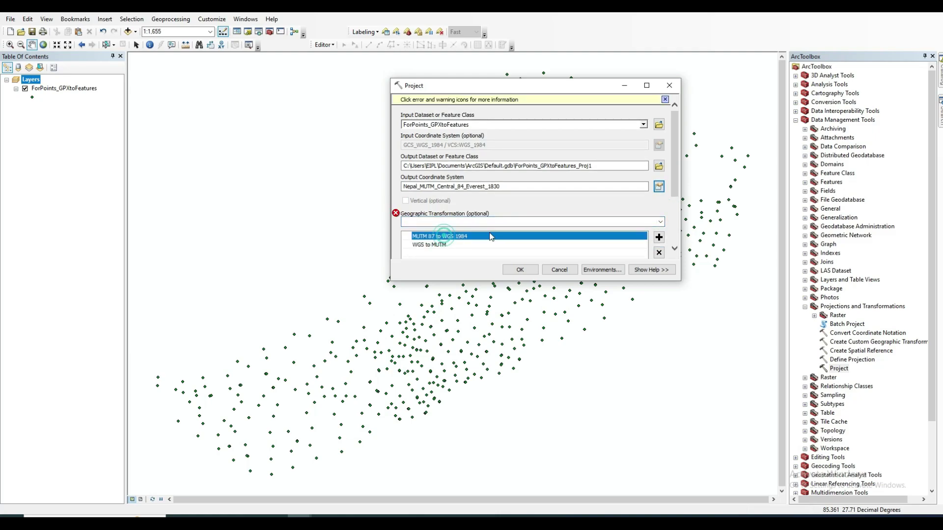
left_click(659, 254)
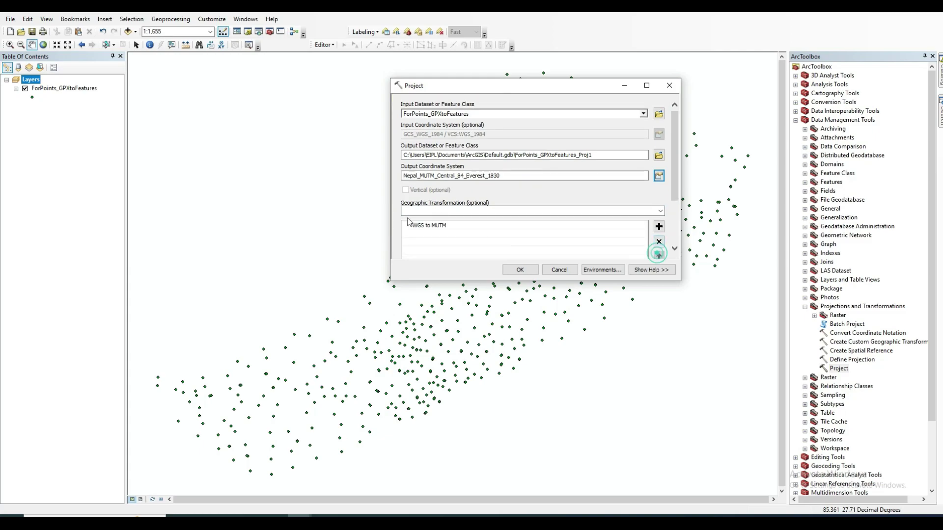
left_click(515, 270)
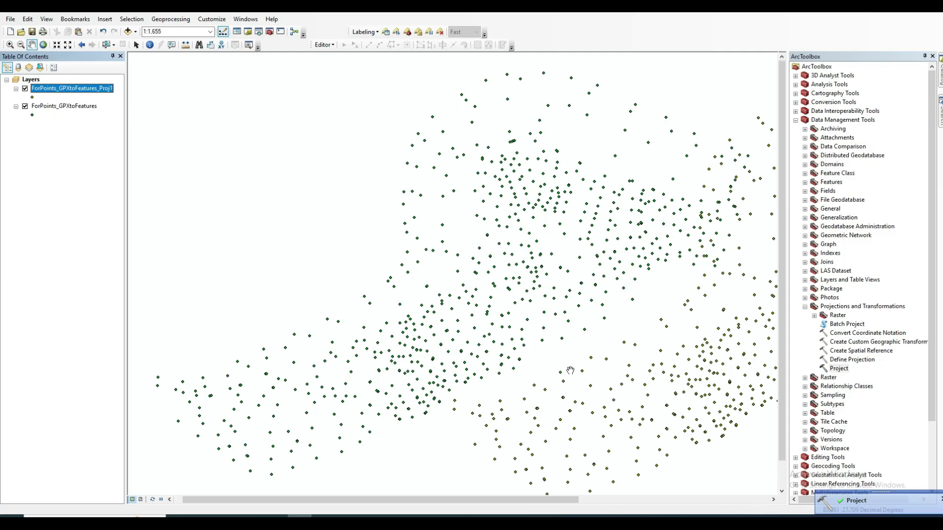
Show the full extent of the map and hide the original ForPoints_GPXtoFeatures layer
left_click(608, 364)
right_click(469, 321)
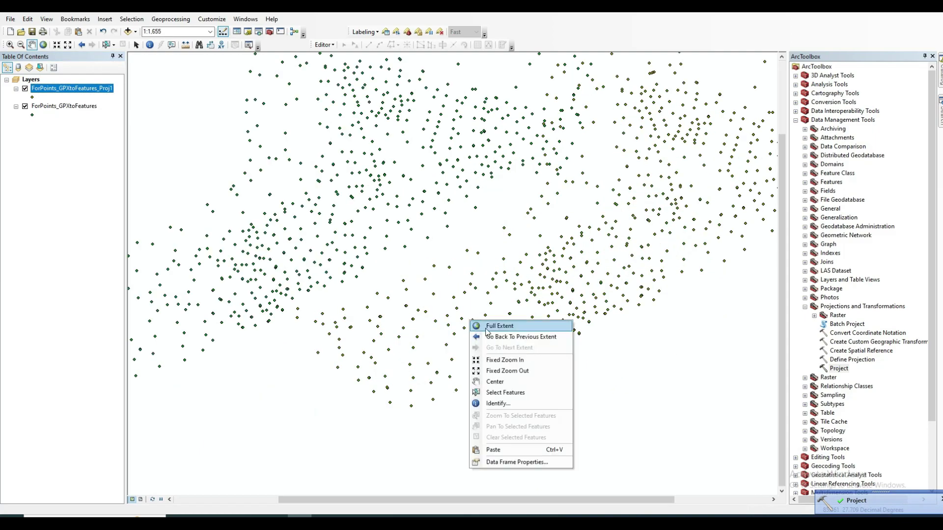
left_click(490, 326)
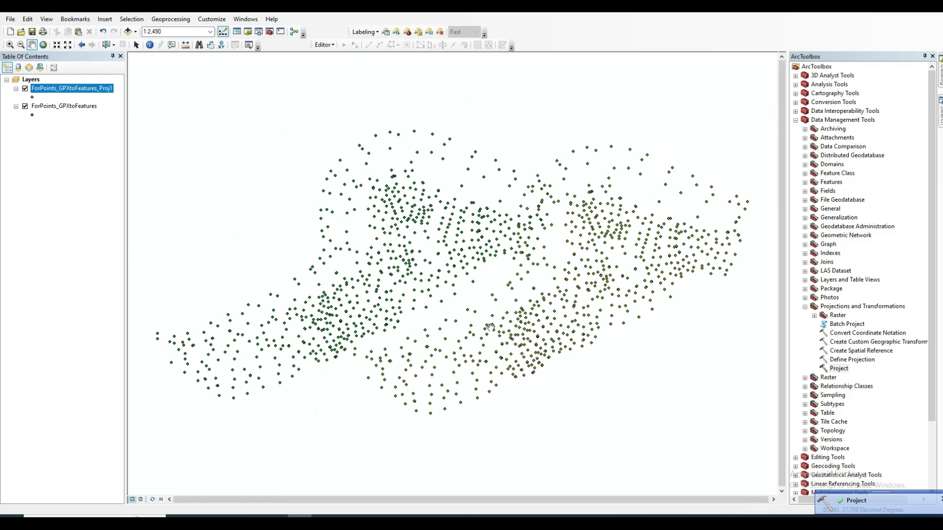
left_click(26, 106)
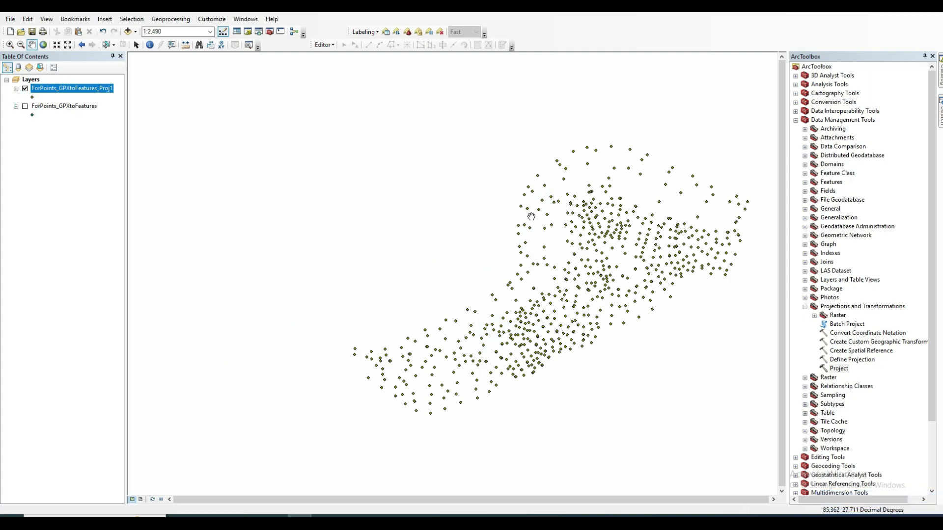
Open the attribute table of ForPoints_GPXtoFeatures_Proj1 and add a field named X
right_click(91, 94)
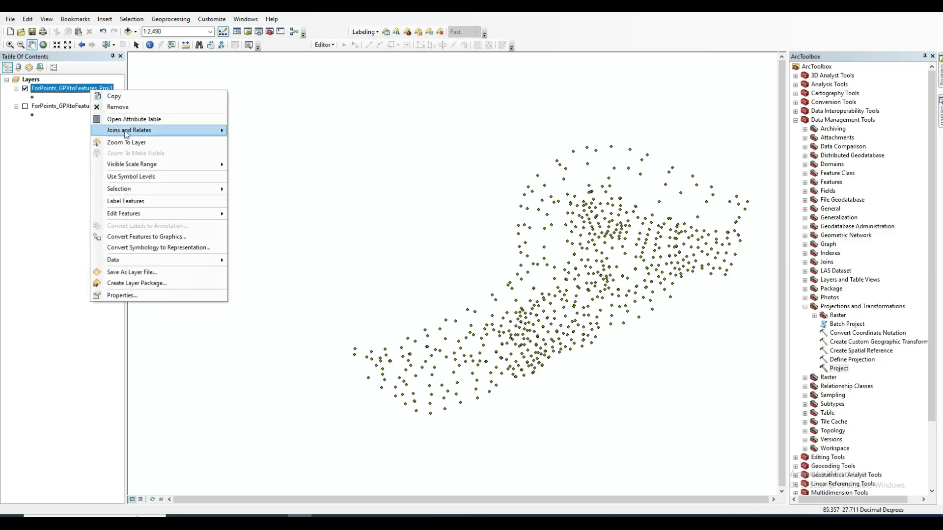
left_click(142, 121)
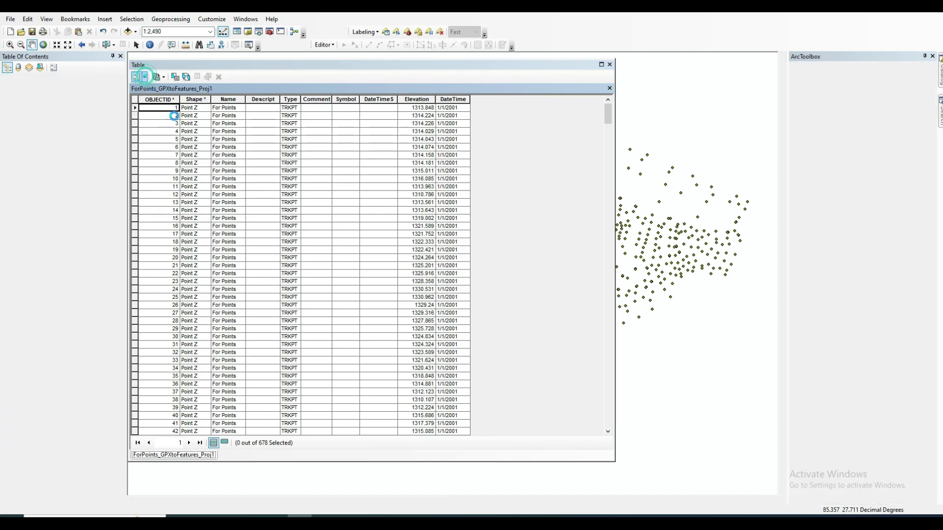
left_click(140, 77)
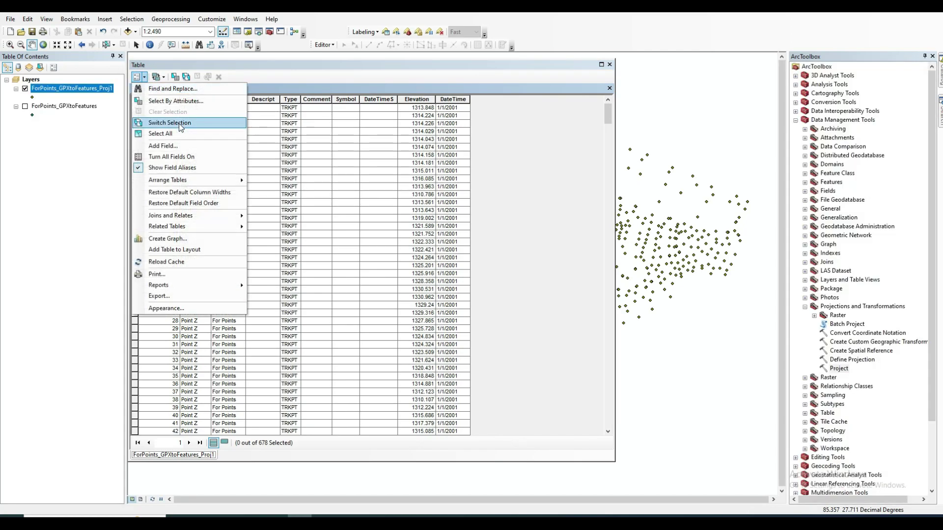
left_click(160, 146)
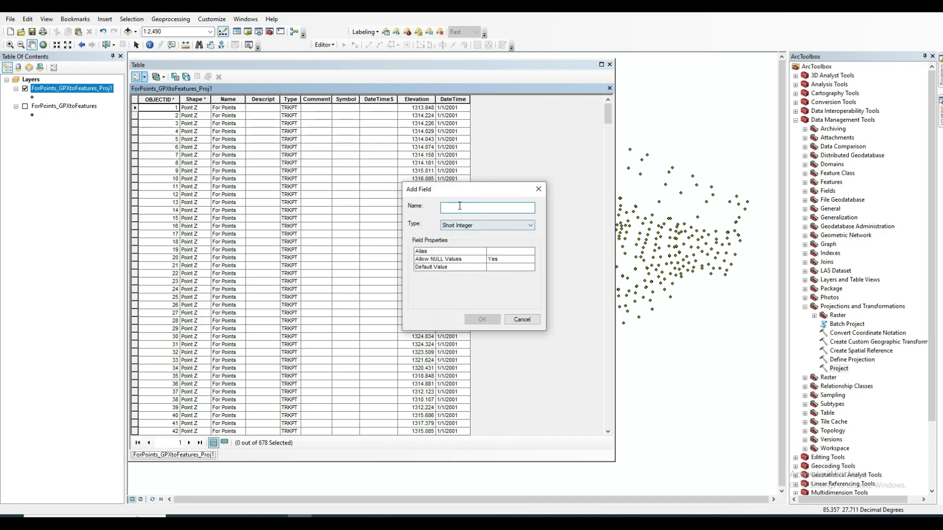
left_click(478, 223)
left_click(457, 252)
left_click(481, 319)
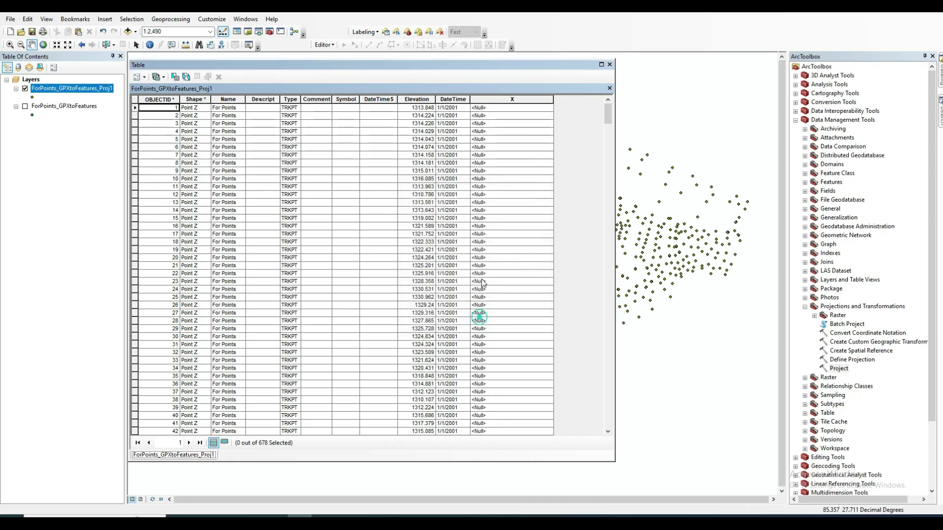
Add a field named Y to the ForPoints_GPXtoFeatures_Proj1 attribute table
left_click(146, 77)
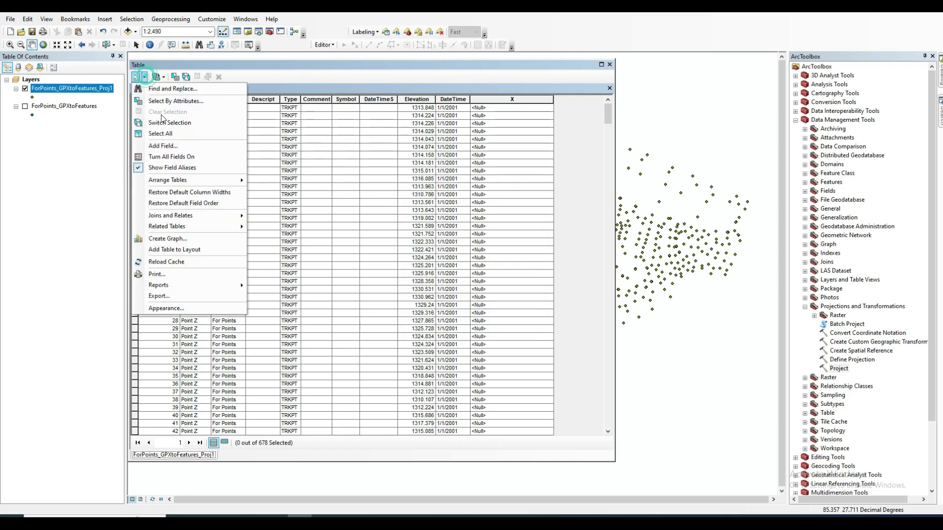
left_click(167, 146)
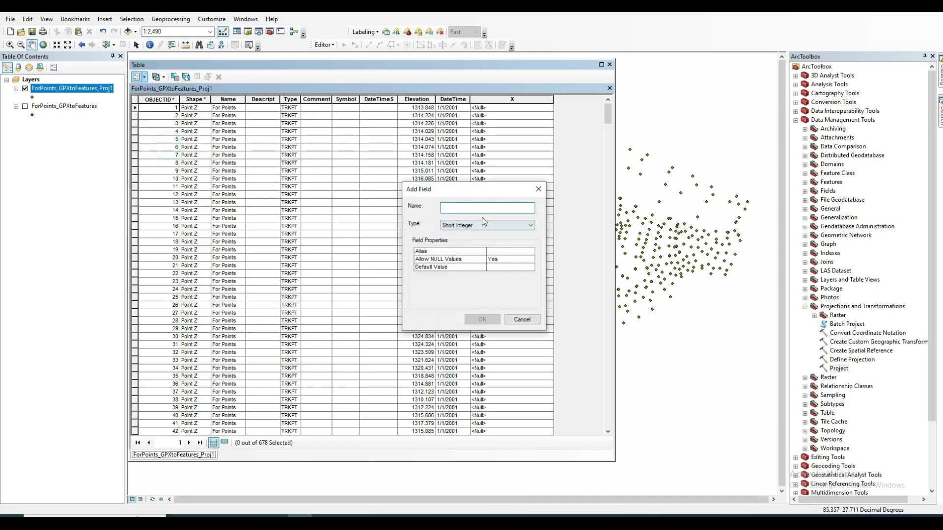
type("Y")
left_click(488, 225)
left_click(458, 254)
left_click(473, 319)
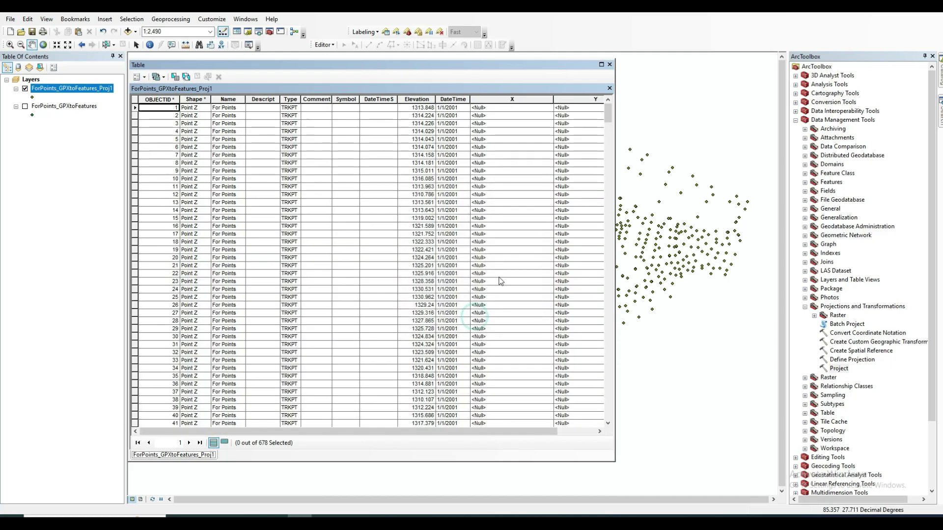
Calculate the X field's geometry as the X Coordinate of Point in meters, using the data source's coordinate system
left_click(528, 100)
right_click(529, 101)
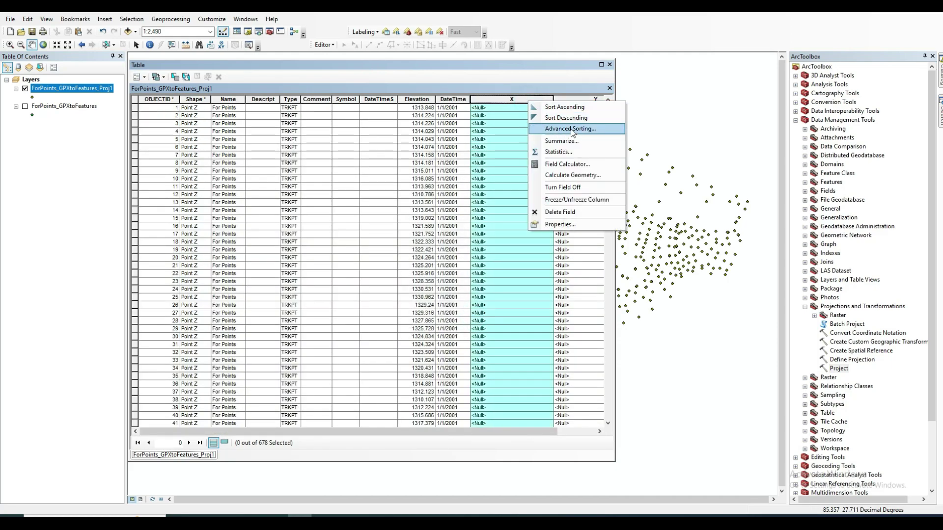
left_click(563, 175)
left_click(479, 208)
left_click(484, 213)
left_click(483, 210)
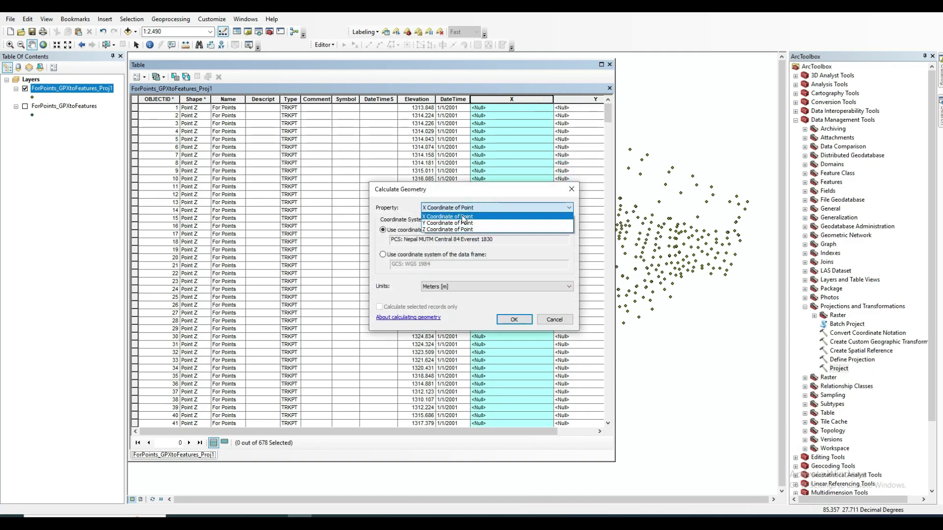
left_click(462, 216)
left_click(513, 319)
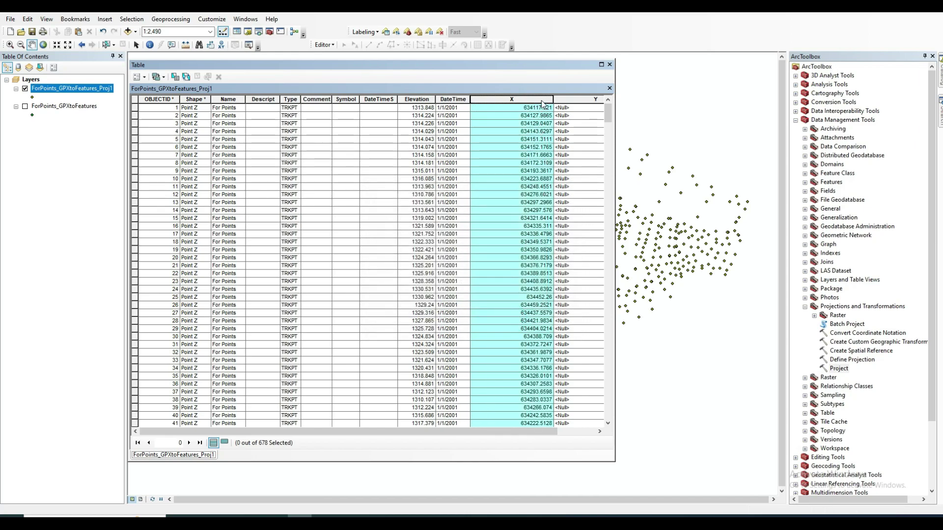
Calculate the Y field's geometry as the Y Coordinate of Point in meters, and close the attribute table
left_click(585, 100)
right_click(584, 100)
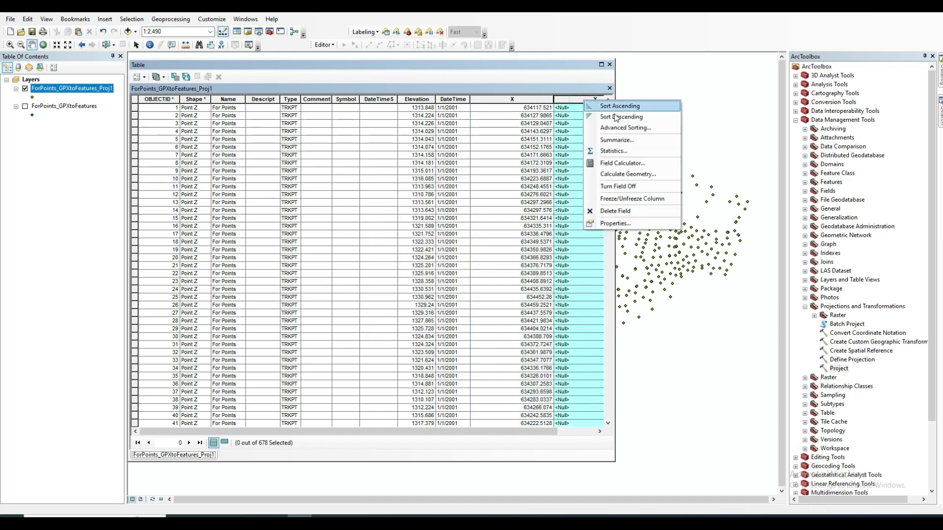
left_click(627, 175)
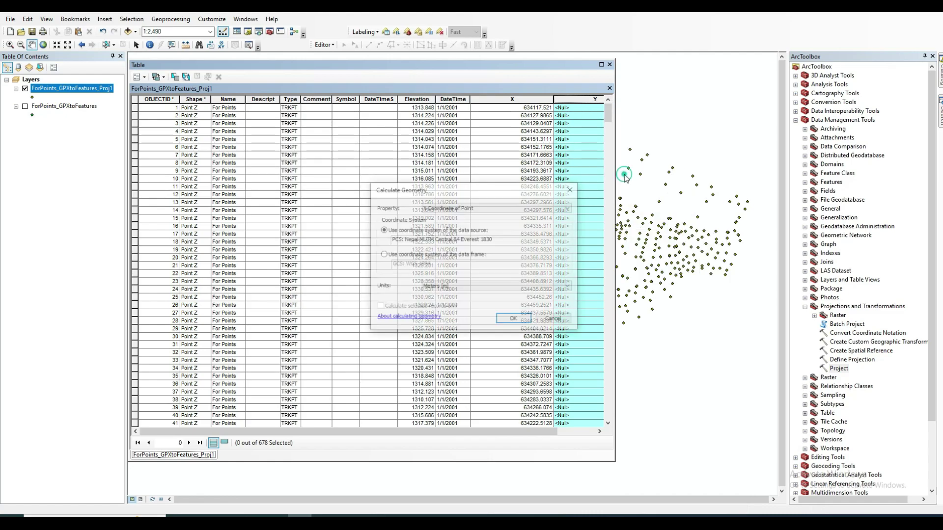
left_click(486, 207)
left_click(448, 223)
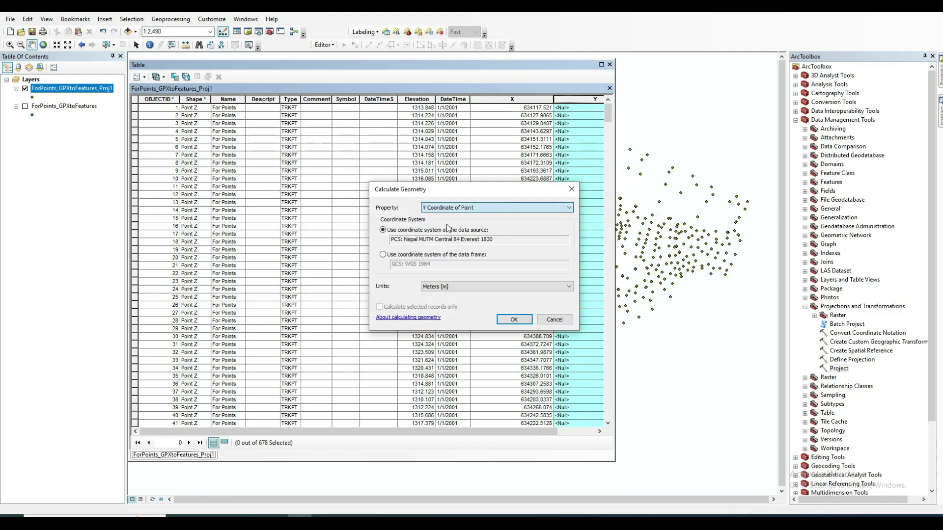
left_click(513, 320)
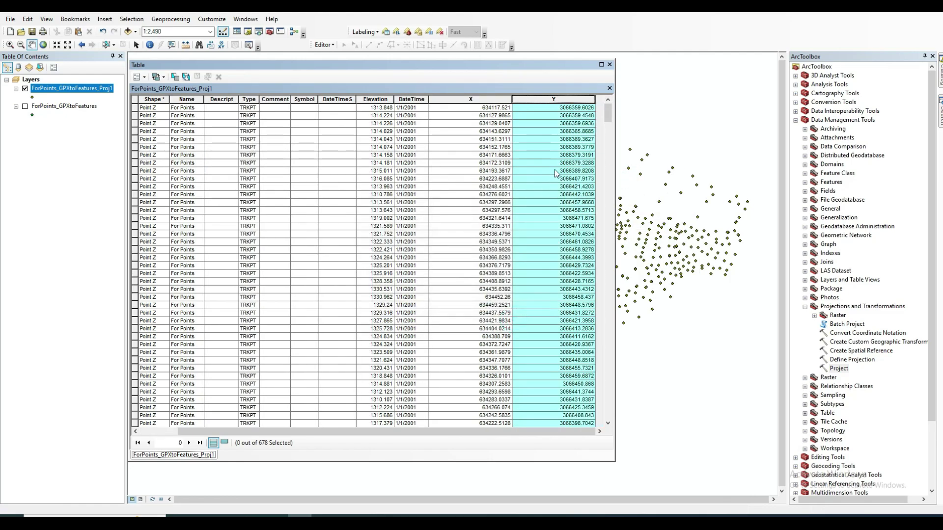
left_click(610, 65)
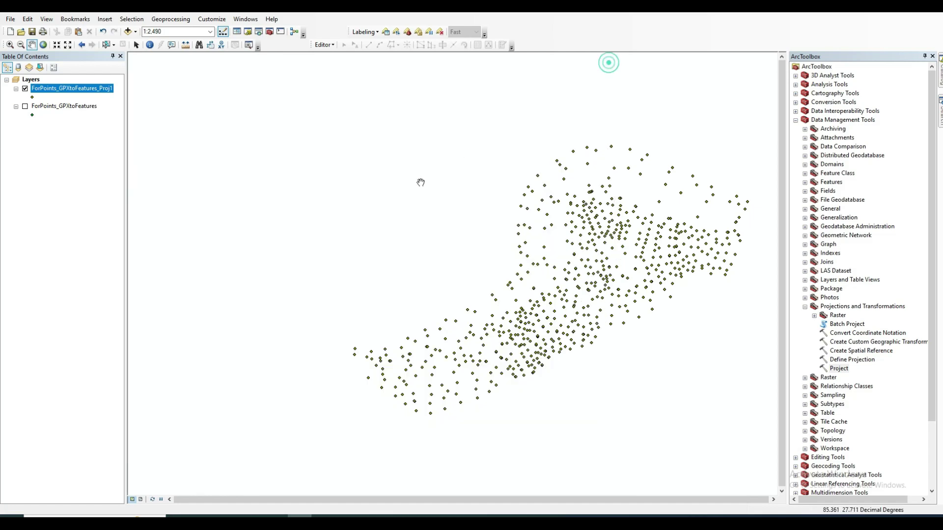
Search for the Table To Excel tool and set ForPoints_GPXtoFeatures_Proj1 as its input table
left_click(939, 118)
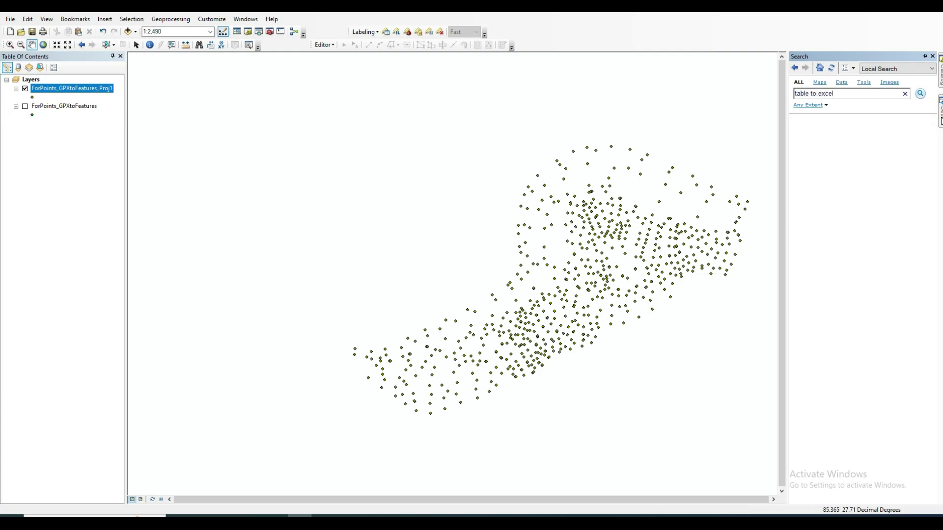
key("Return")
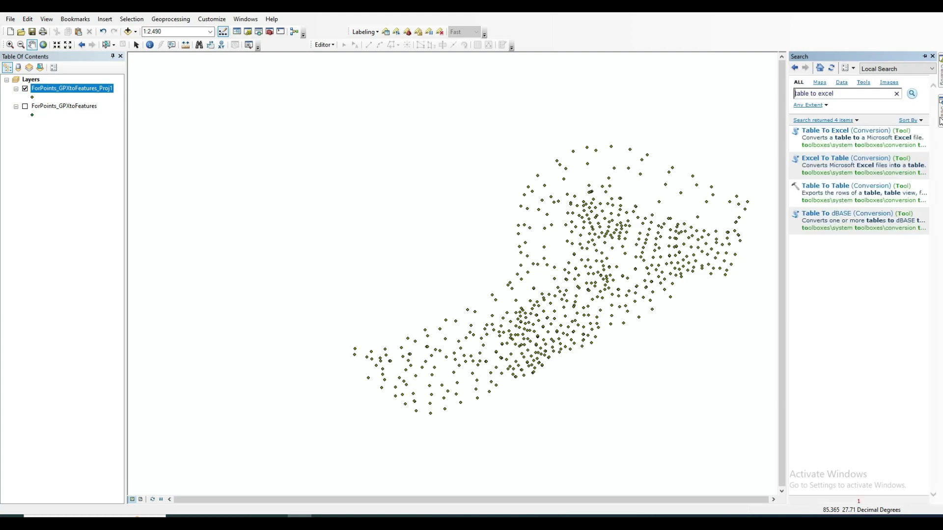
left_click(855, 129)
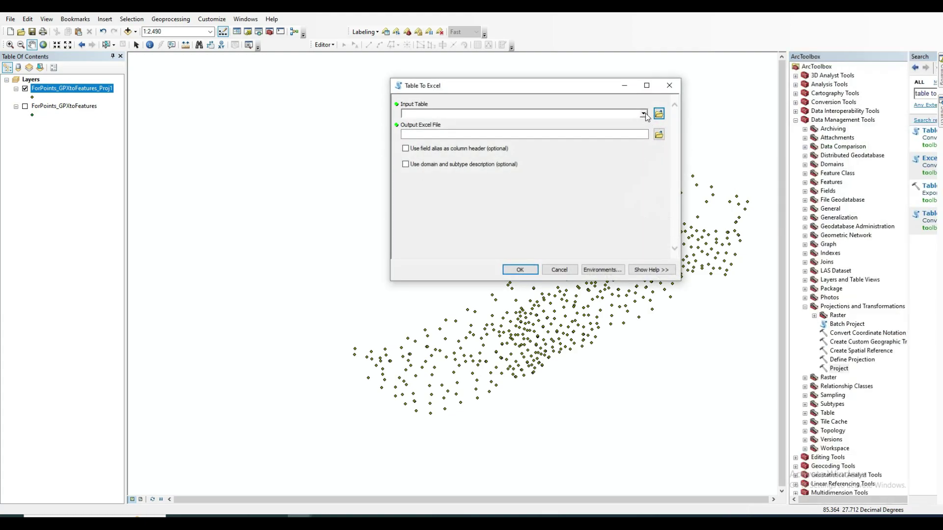
left_click(645, 113)
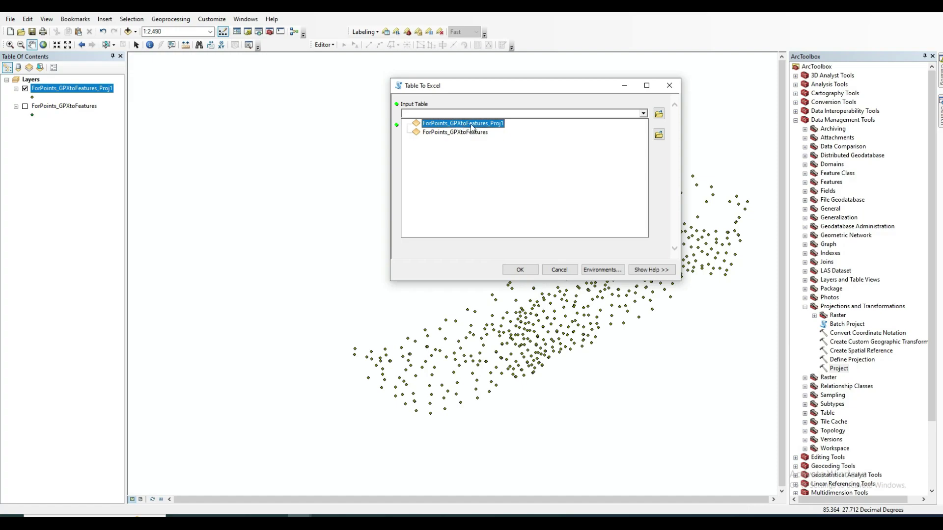
left_click(496, 124)
Set the output Excel file to points.xls on the My Passport (F:) drive and run the export
left_click(659, 131)
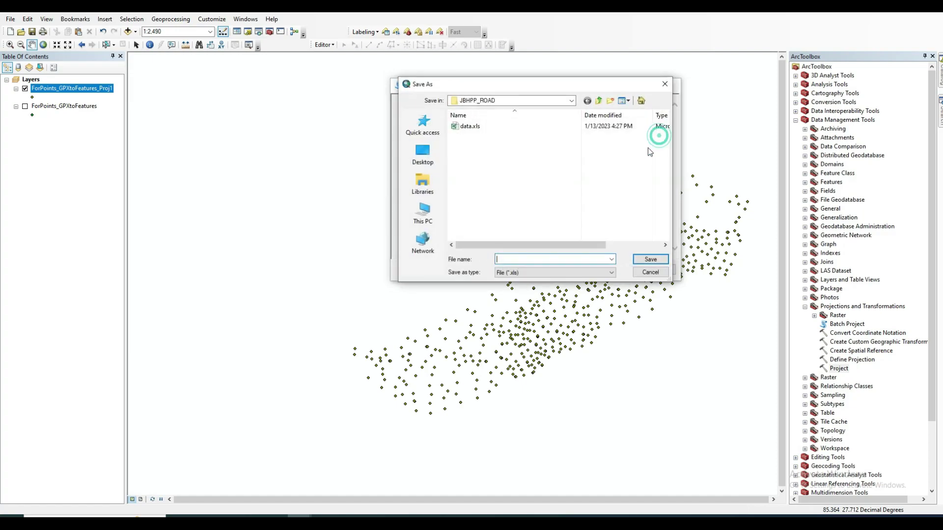
left_click(423, 226)
double_click(491, 228)
scroll(506, 226, "down", 1)
left_click(509, 257)
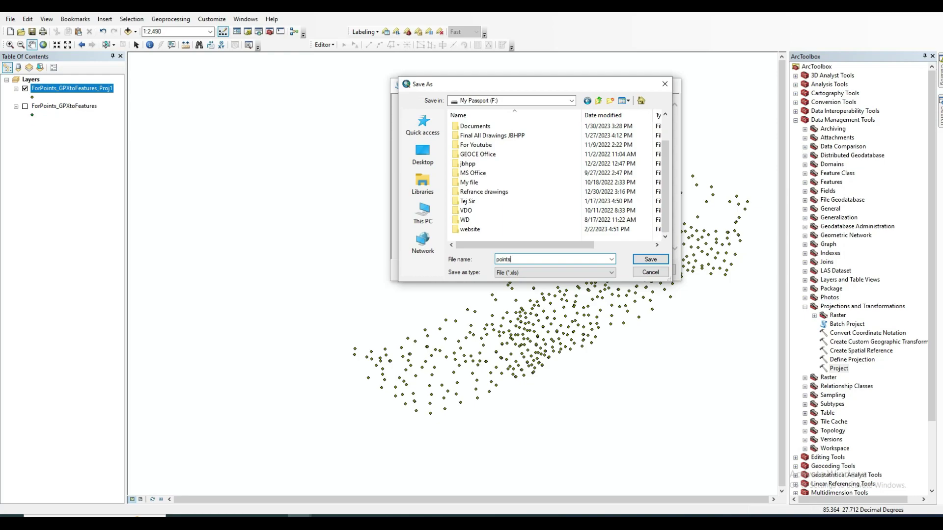
type("points")
left_click(651, 260)
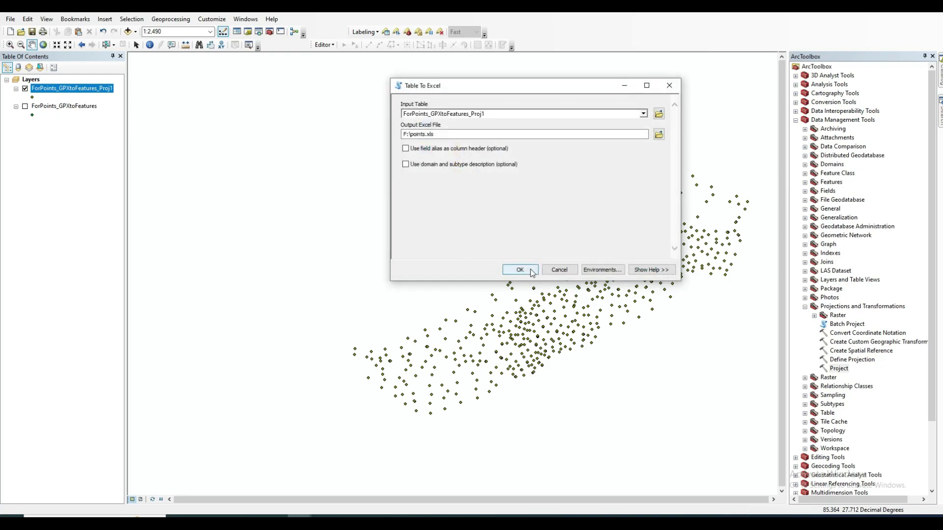
left_click(529, 269)
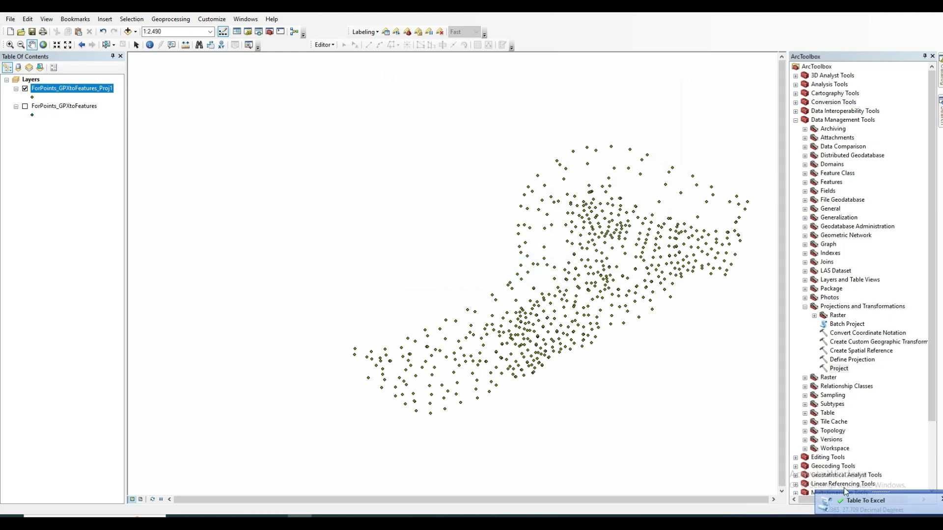
Switch to File Explorer and locate the exported points.xls on the My Passport (F:) drive
left_click(881, 14)
right_click(510, 294)
left_click(526, 326)
left_click(229, 515)
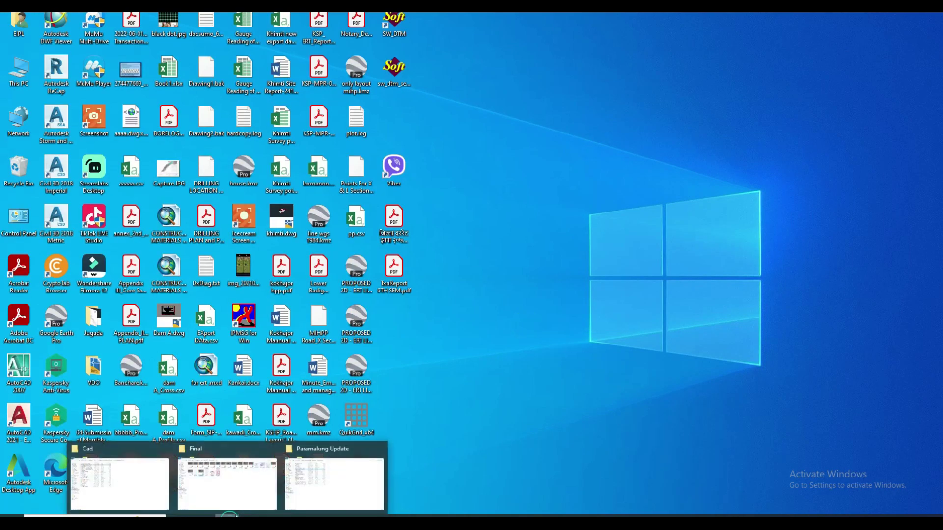
mouse_move(321, 495)
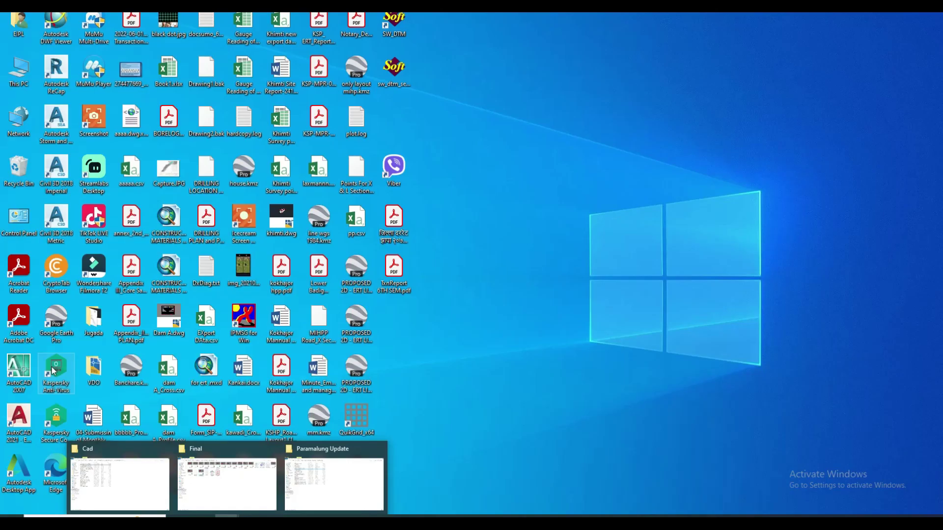
left_click(320, 491)
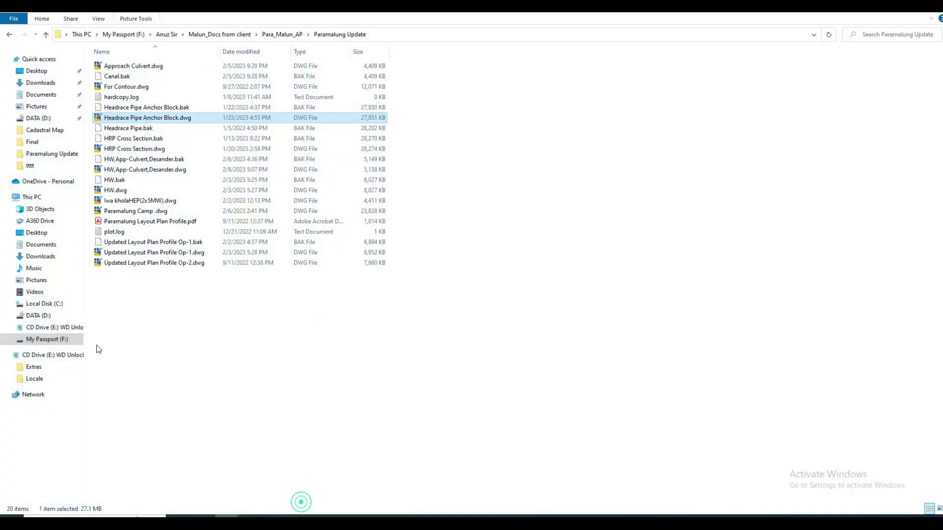
left_click(43, 339)
left_click(117, 129)
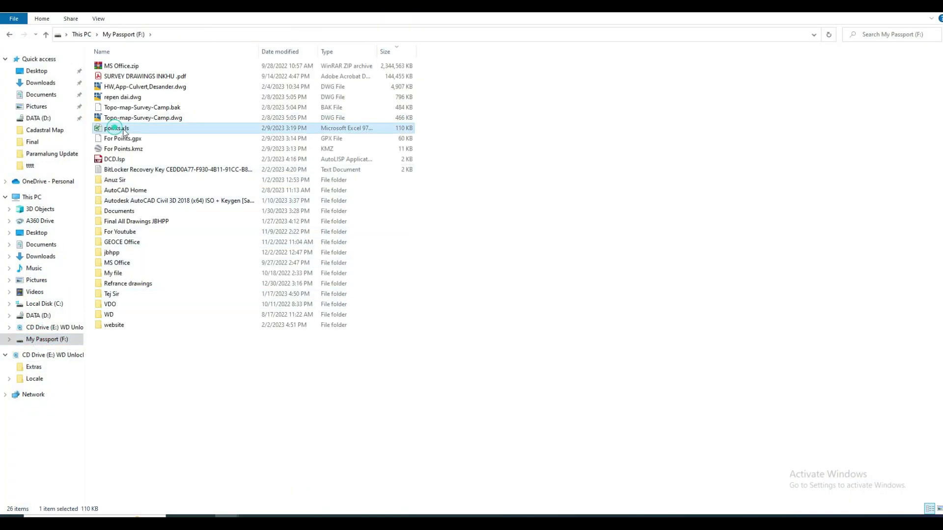
Open points.xls in Excel, dismiss the activation wizard and maximize the workbook window
double_click(123, 129)
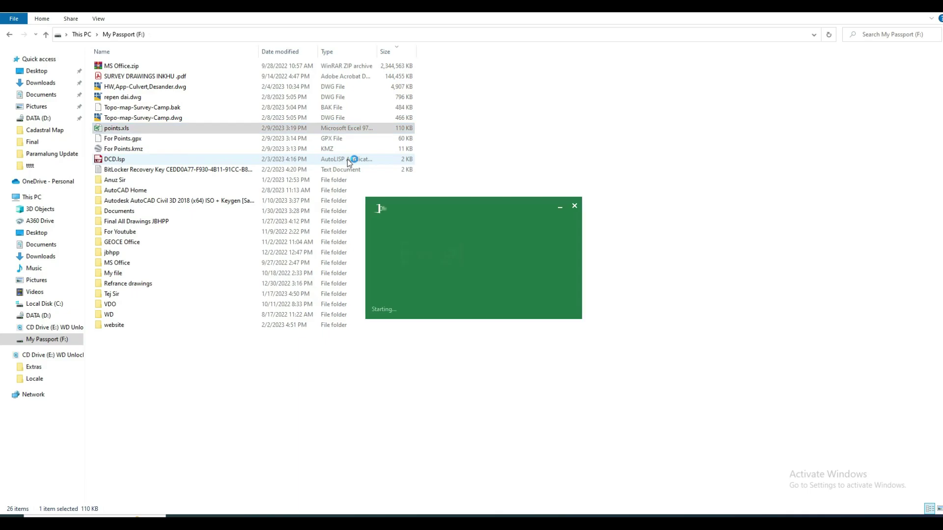
left_click(659, 72)
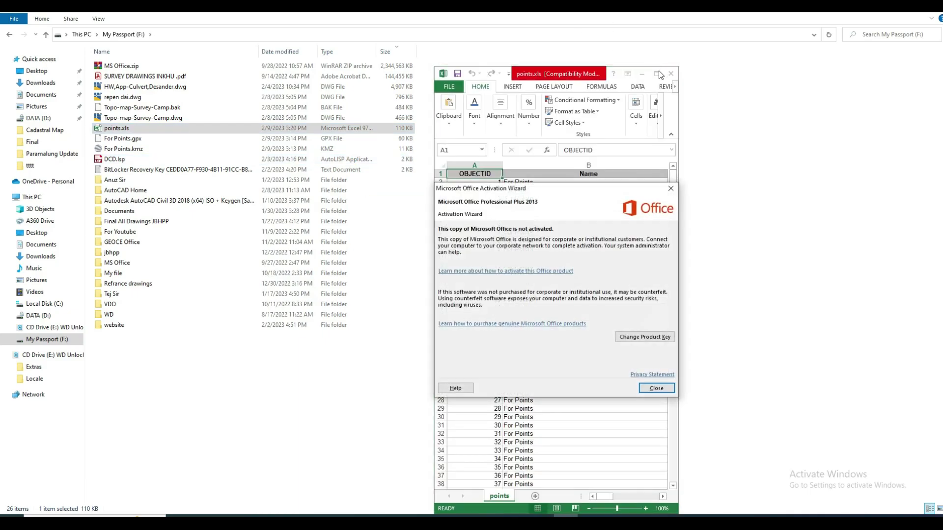
left_click(670, 188)
left_click(656, 74)
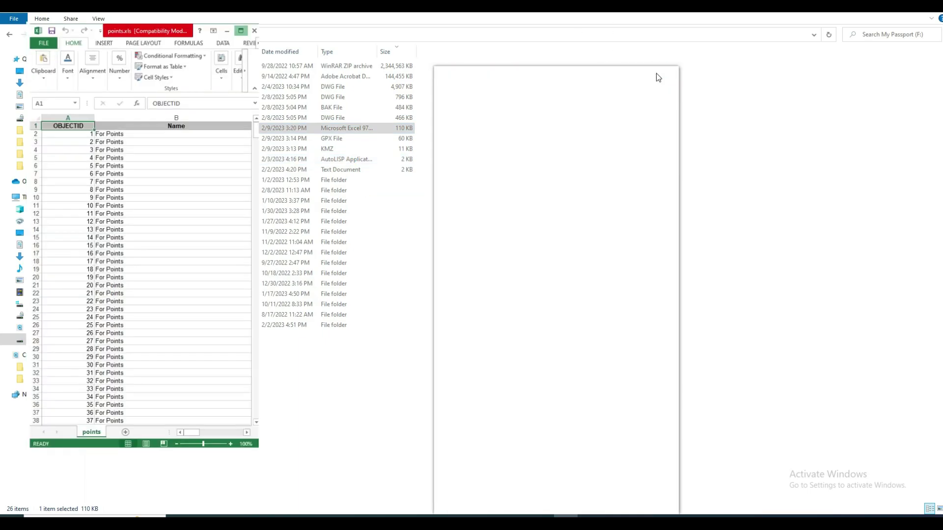
Delete the columns from Descript through the one just before Elevation
left_click(120, 108)
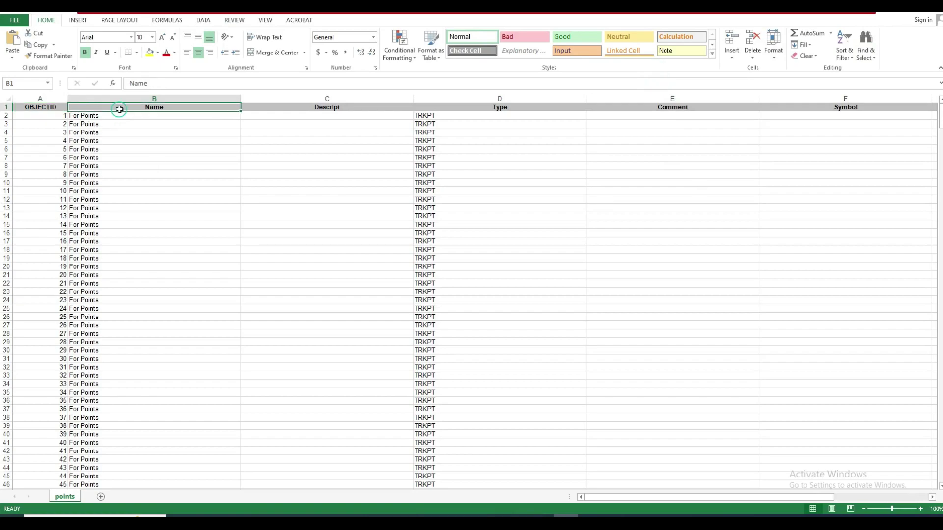
left_click(34, 108)
left_click(150, 107)
left_click_drag(311, 98, 440, 123)
right_click(441, 124)
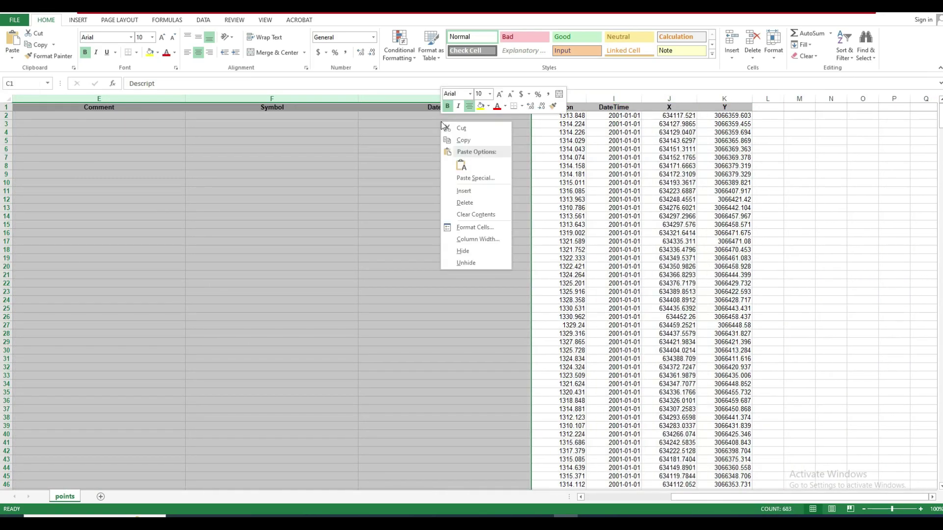
left_click(464, 202)
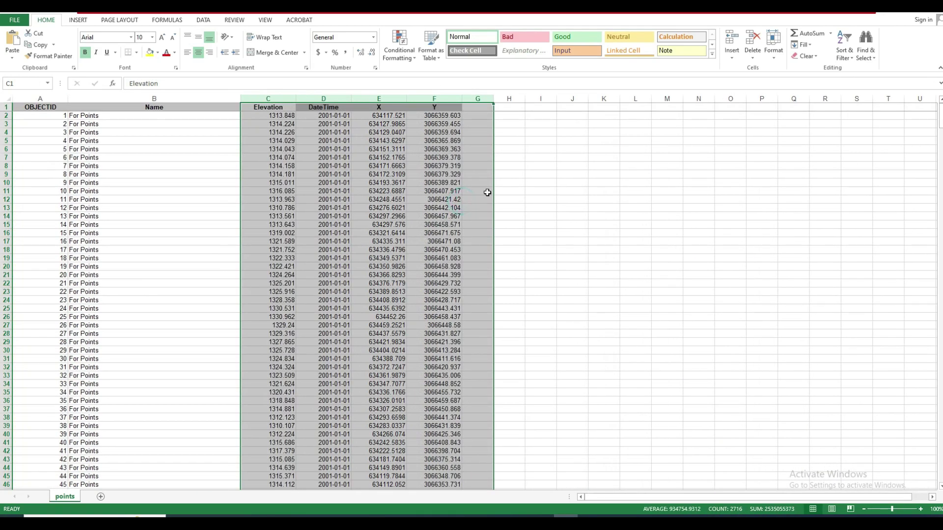
Narrow the Name column so it just fits its contents
left_click(233, 98)
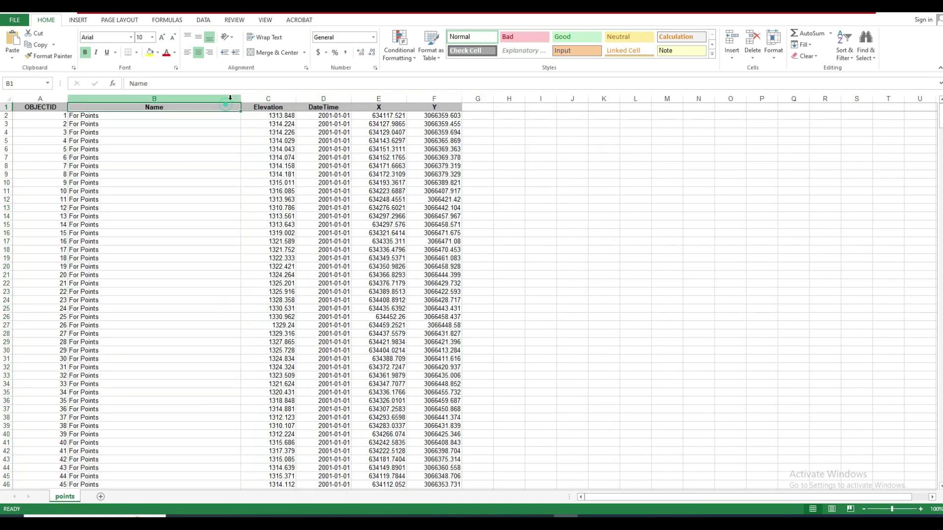
left_click_drag(242, 100, 126, 105)
left_click(366, 131)
left_click(363, 131)
left_click(95, 107)
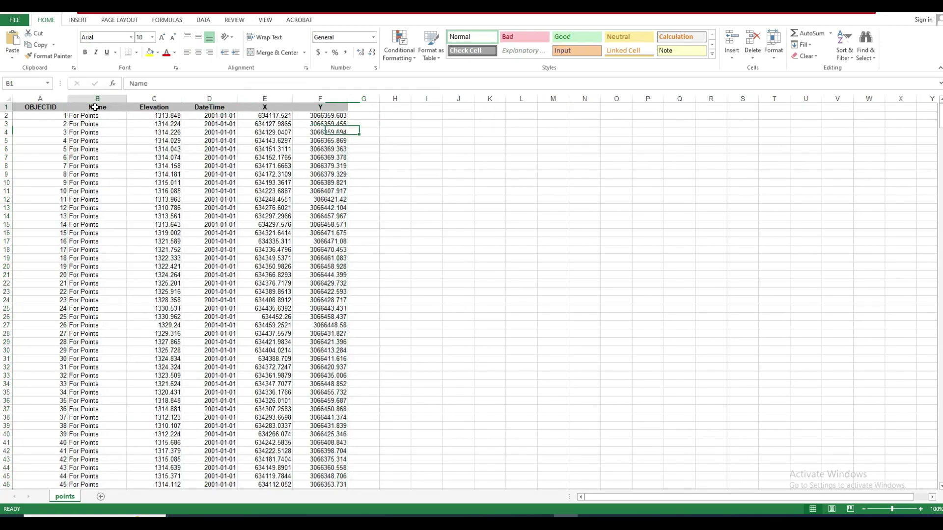
Move the Elevation column to the first empty column after Y
left_click(102, 98)
left_click(154, 98)
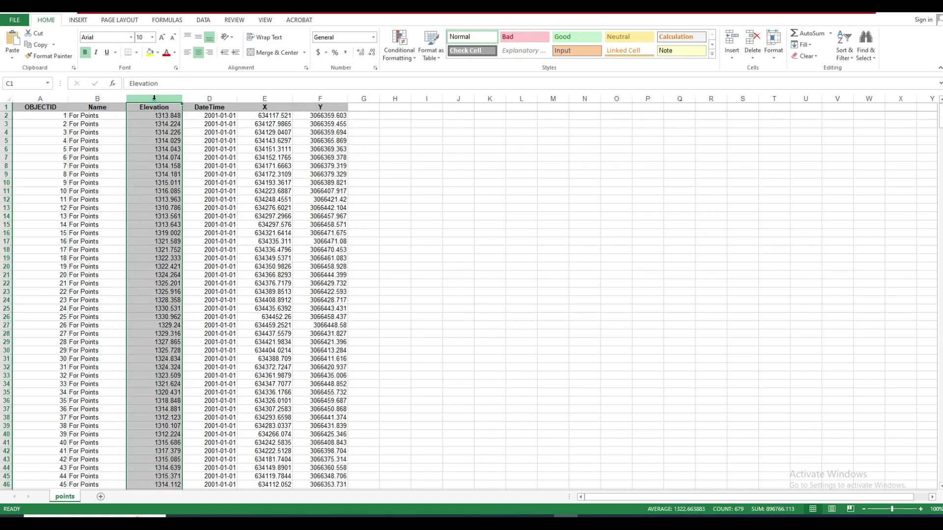
right_click(155, 98)
left_click(175, 106)
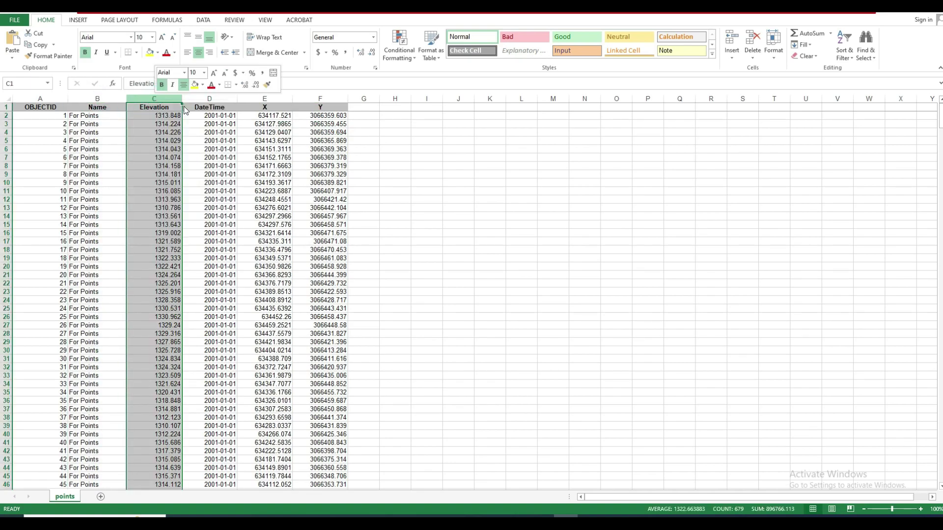
left_click(374, 97)
right_click(373, 96)
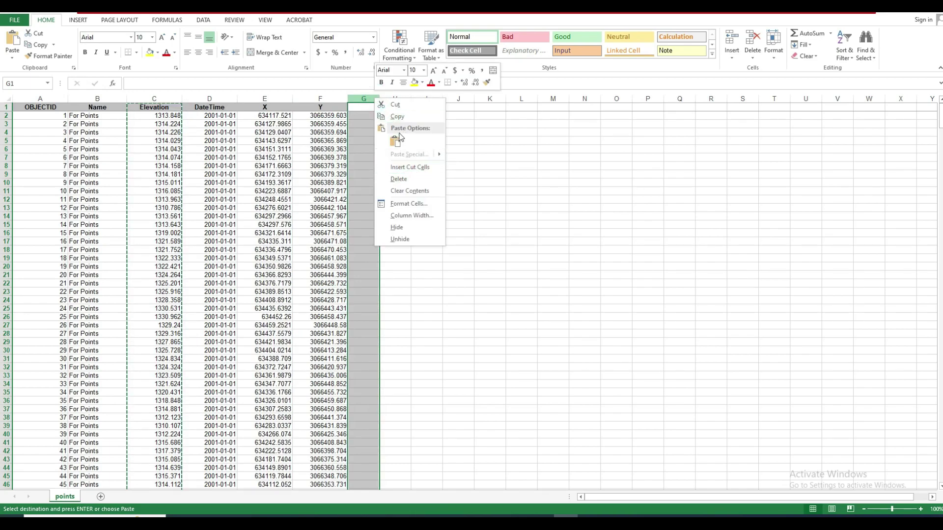
left_click(396, 143)
left_click(514, 134)
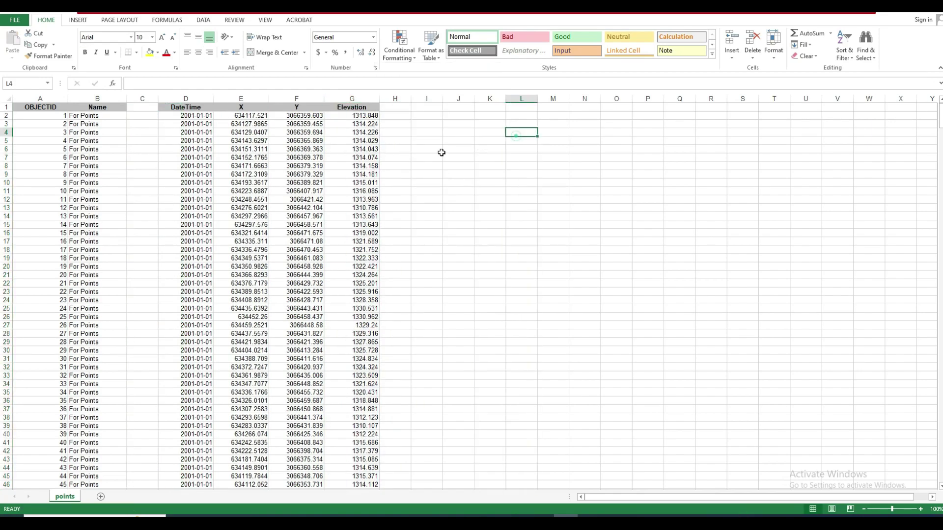
Move the Name column to the empty column after Elevation
left_click(100, 99)
right_click(95, 96)
left_click(112, 104)
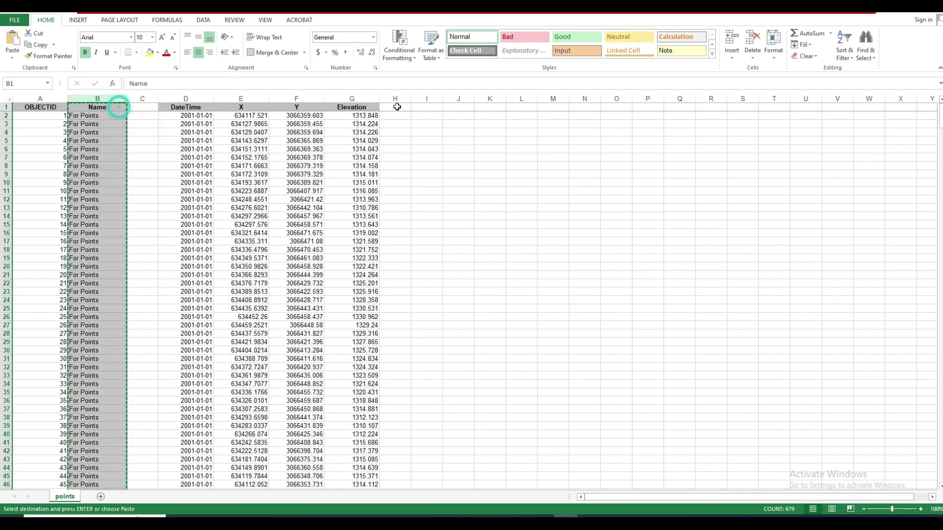
right_click(396, 99)
left_click(421, 140)
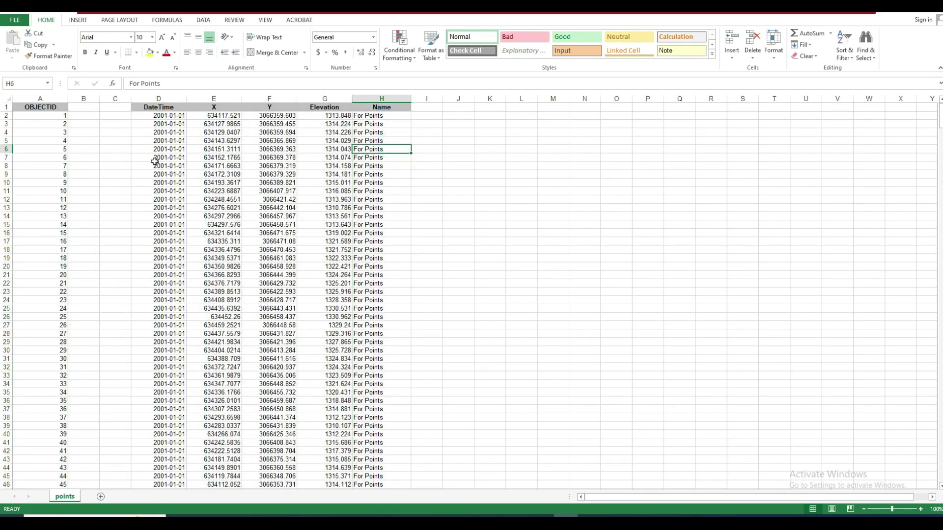
Delete the two blank columns and the DateTime column between OBJECTID and X
left_click_drag(79, 99, 157, 107)
right_click(164, 106)
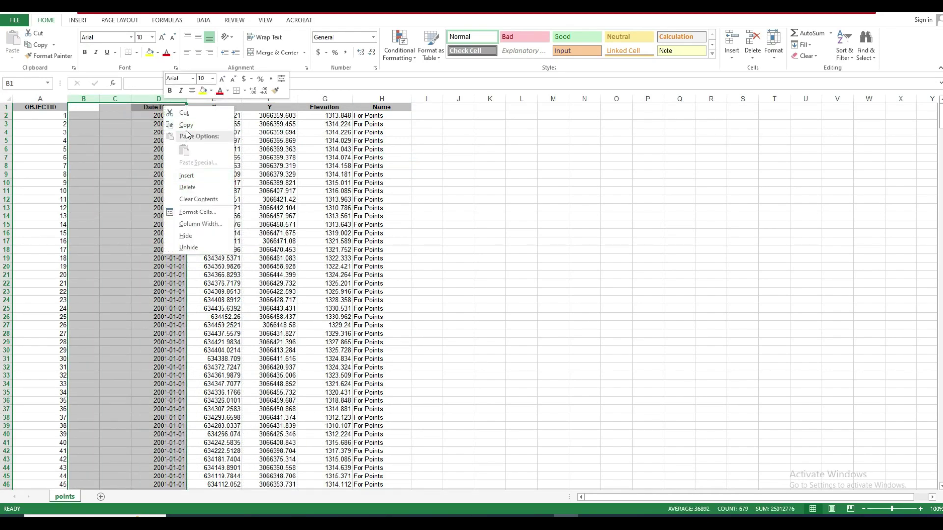
left_click(187, 187)
Rename the OBJECTID header to S.N and the Name header to Remarks
right_click(6, 107)
key("Escape")
type("S.")
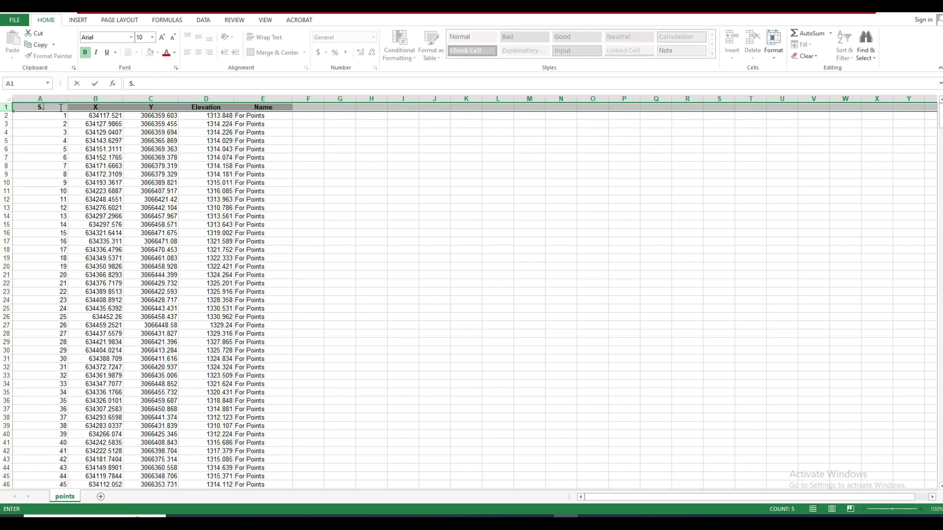
left_click(152, 107)
left_click(205, 107)
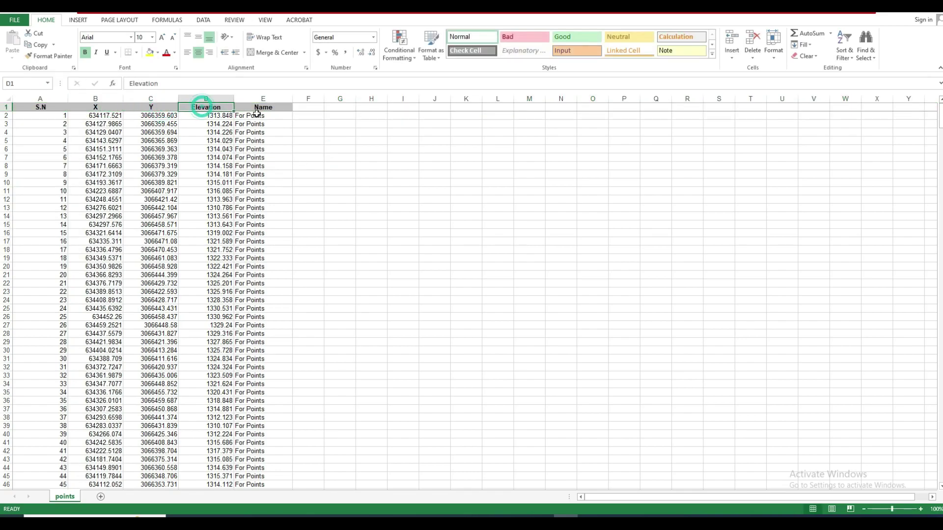
left_click(267, 107)
type("Remarks")
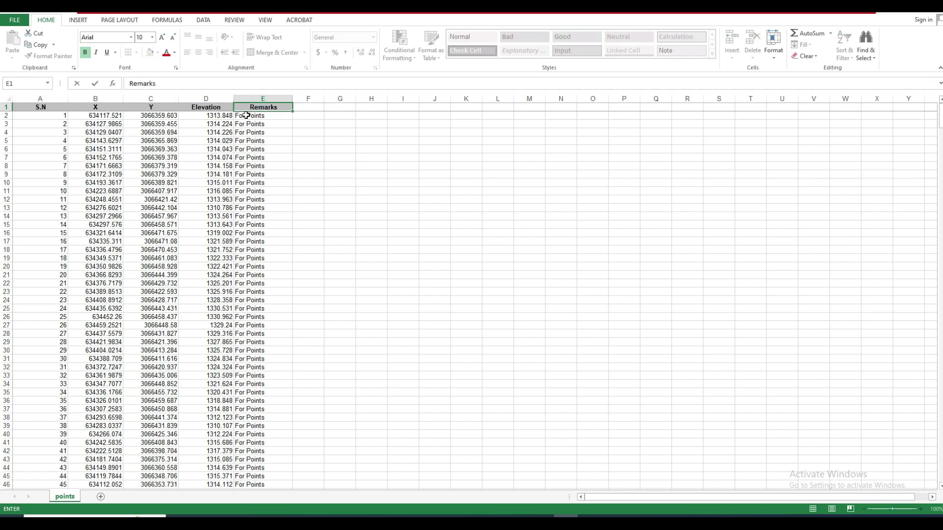
Enter SH as the first remark, fill it down the whole Remarks column, and narrow the S.N column
left_click(253, 115)
type("SH")
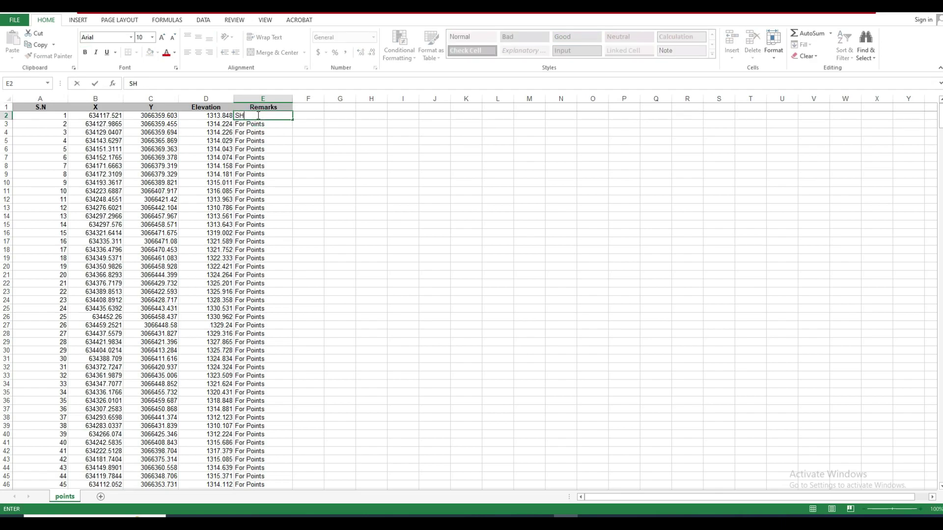
key("Return")
left_click(265, 115)
double_click(292, 120)
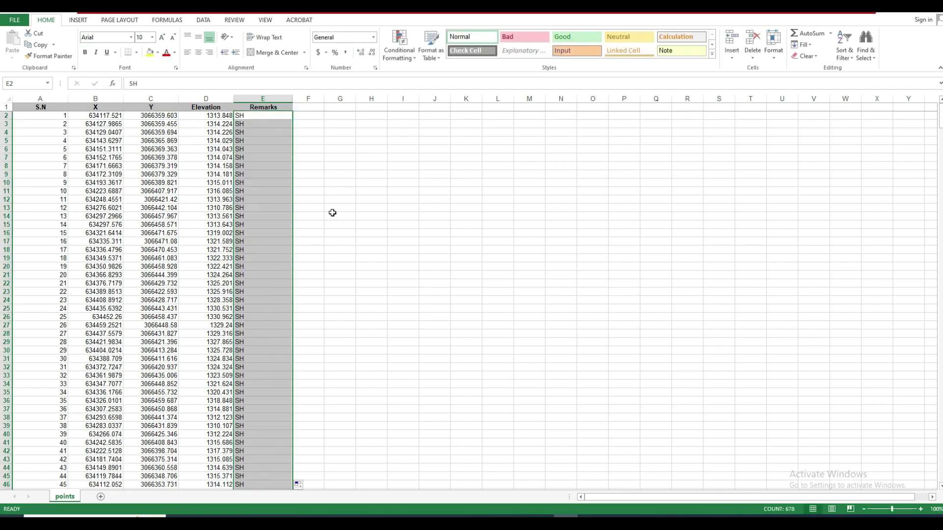
left_click_drag(68, 99, 47, 99)
left_click(305, 185)
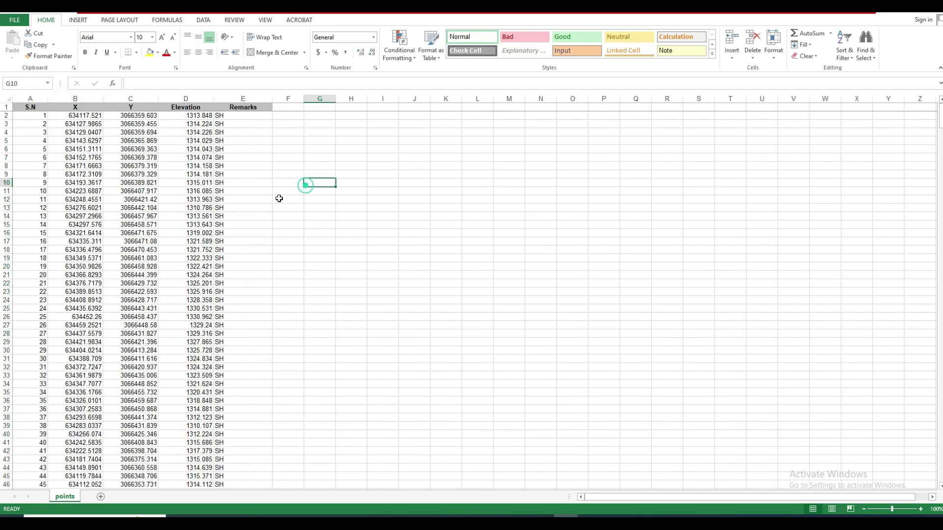
Switch to AutoCAD, create a new blank drawing, and return to the points workbook in Excel
left_click(235, 150)
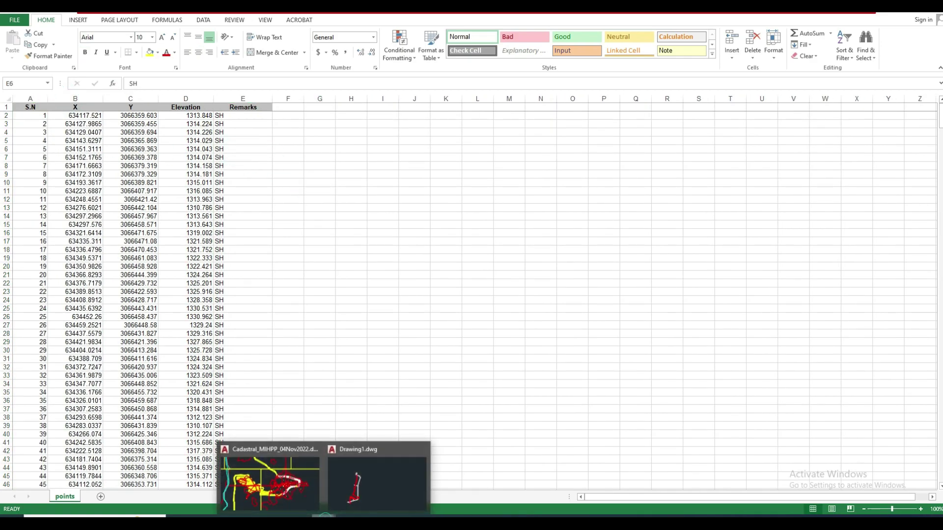
left_click(363, 471)
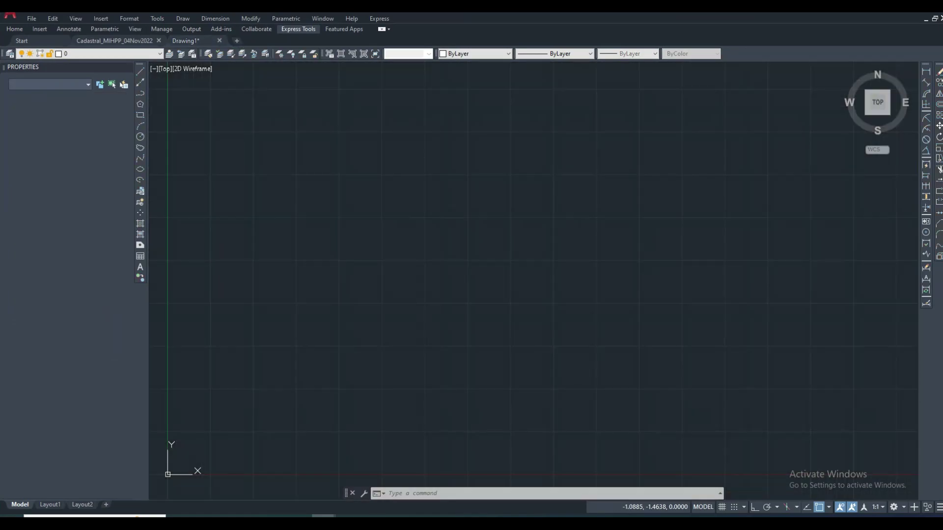
left_click(561, 516)
Delete the header row so that only the point data remains in the sheet
left_click(7, 107)
right_click(7, 108)
left_click(35, 188)
left_click(163, 156)
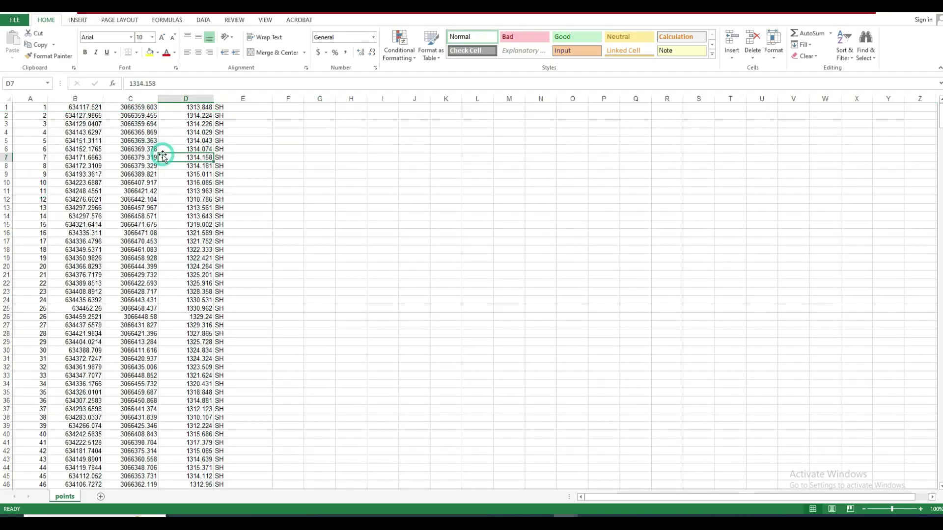
Select all point data, import it into AutoCAD's Drawing2 with SW_DTM's Import Points From Excel, and zoom to the drawing extents
key("ctrl+a")
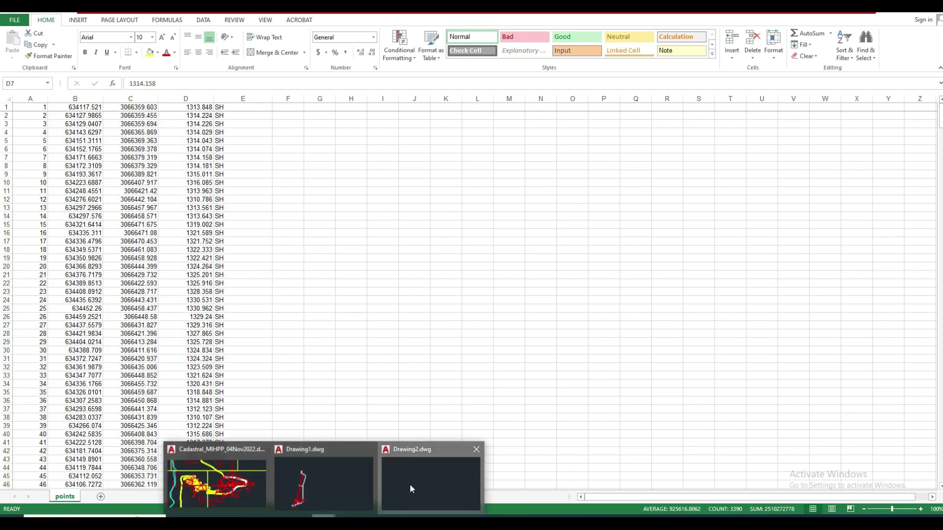
left_click(410, 484)
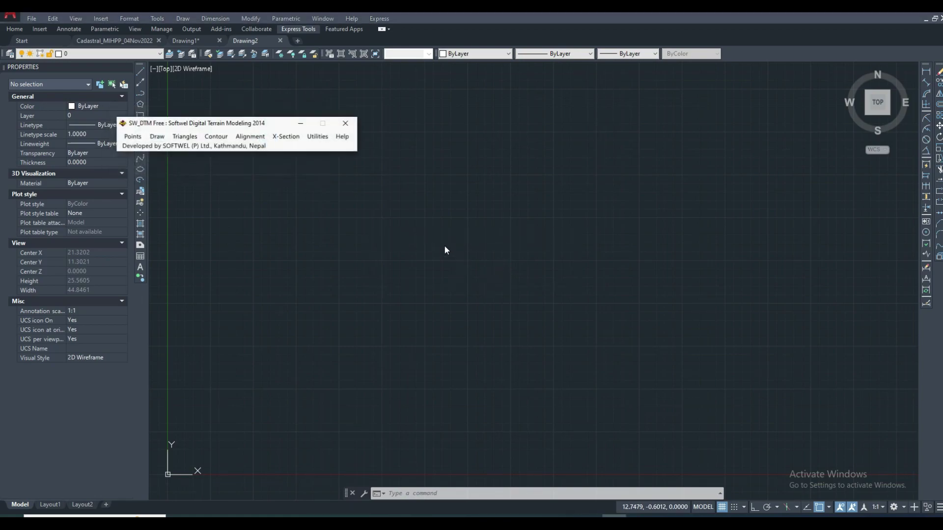
left_click(131, 137)
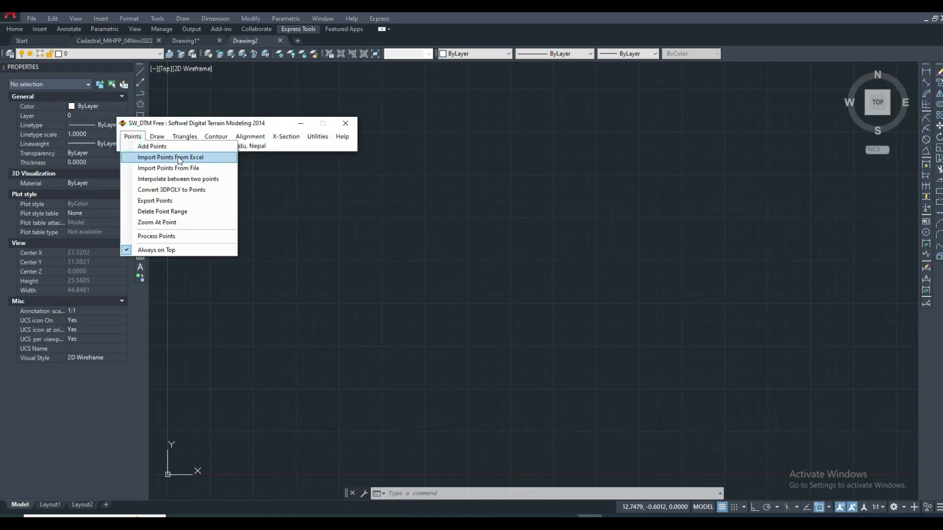
left_click(178, 157)
left_click(138, 87)
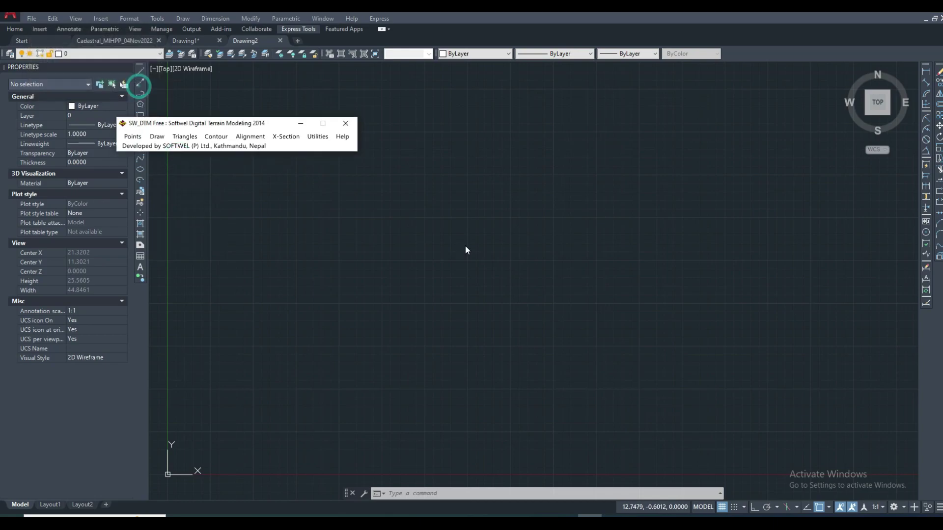
type("z")
key("Return")
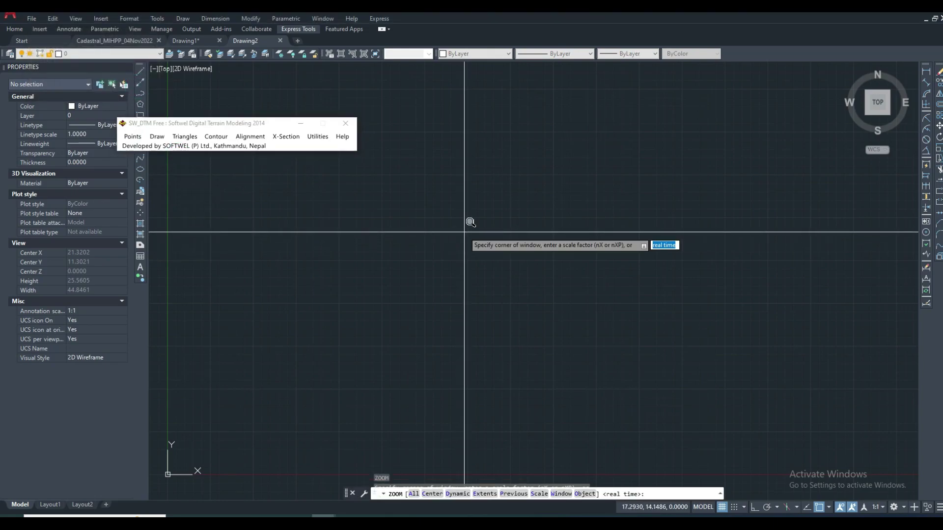
key("Return")
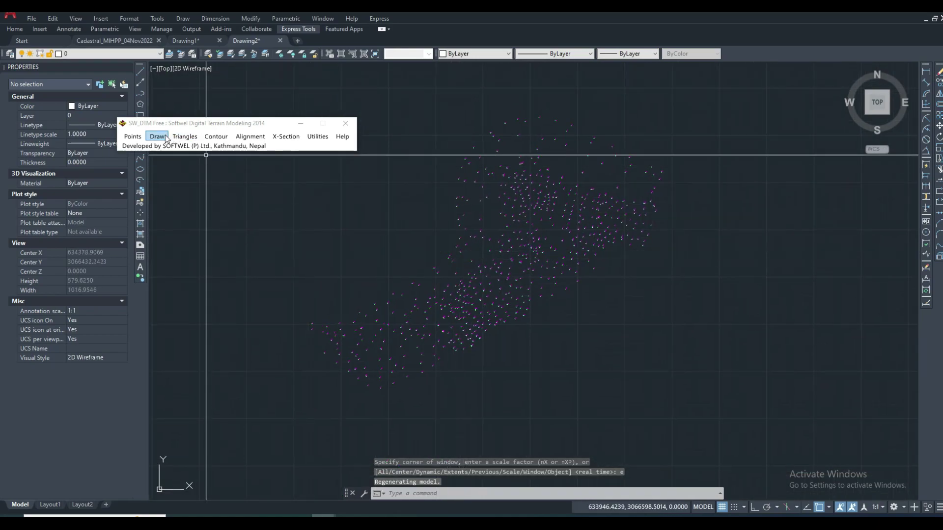
Draw a closed SW_DTM boundary polyline around the outer edge of all the imported points
left_click(149, 138)
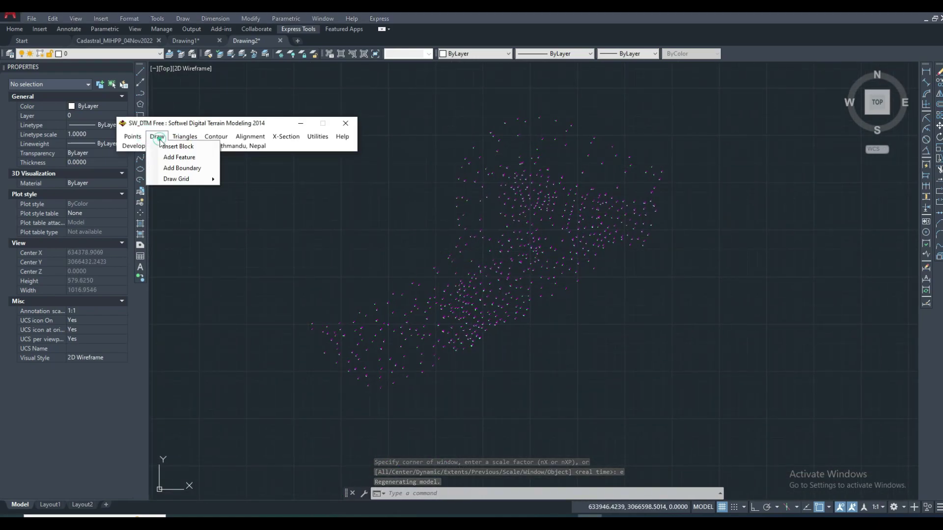
left_click(170, 167)
scroll(260, 300, "up", 6)
left_click(376, 333)
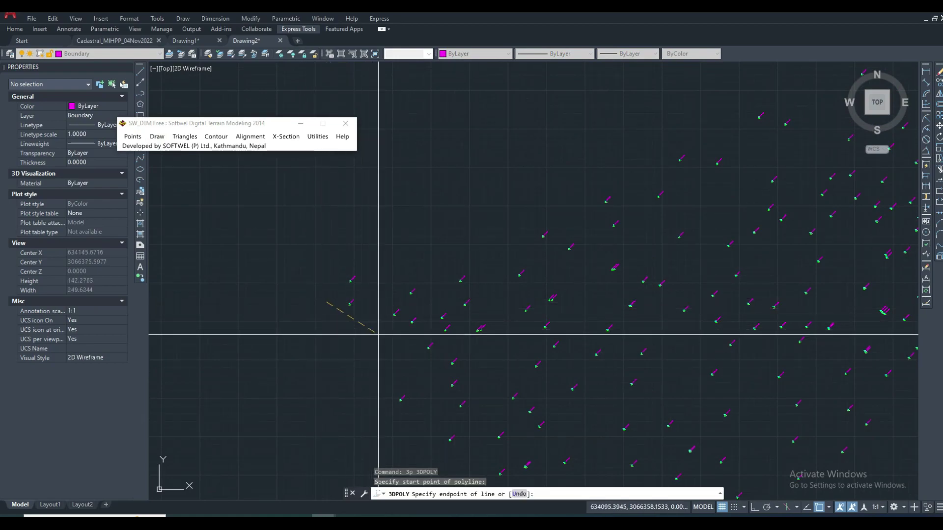
scroll(364, 319, "down", 3)
left_click(342, 295)
left_click(343, 317)
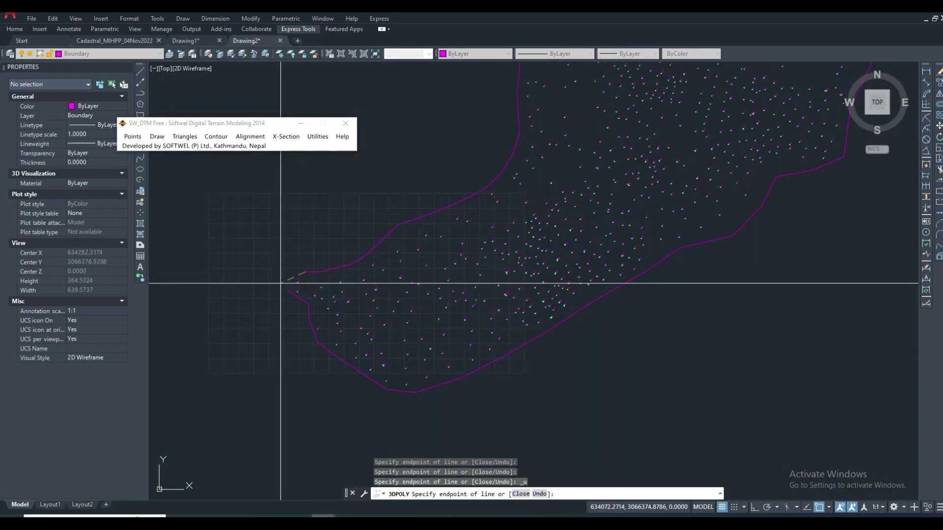
scroll(280, 283, "down", 3)
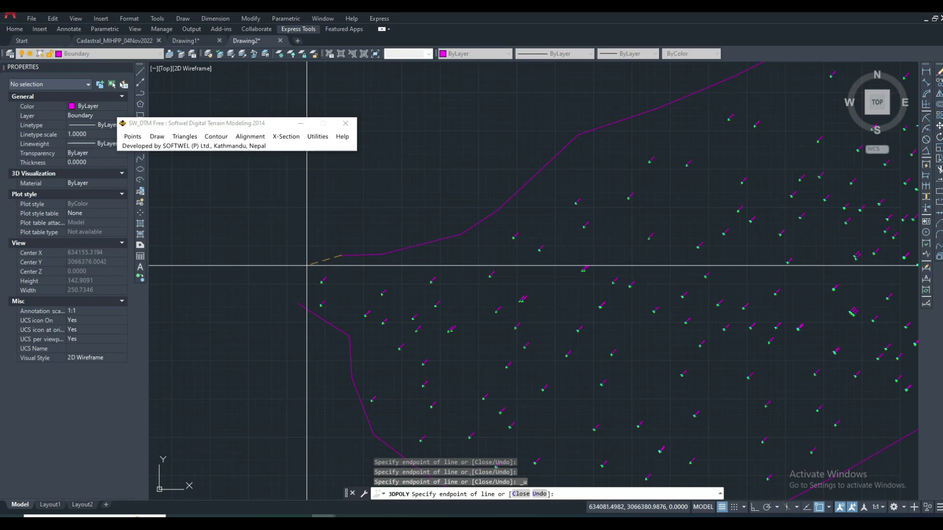
type("c")
key("Return")
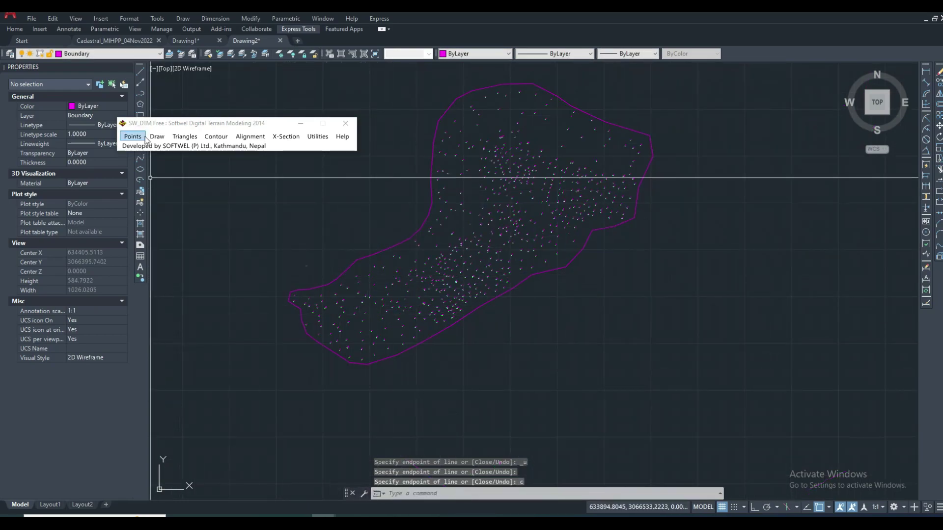